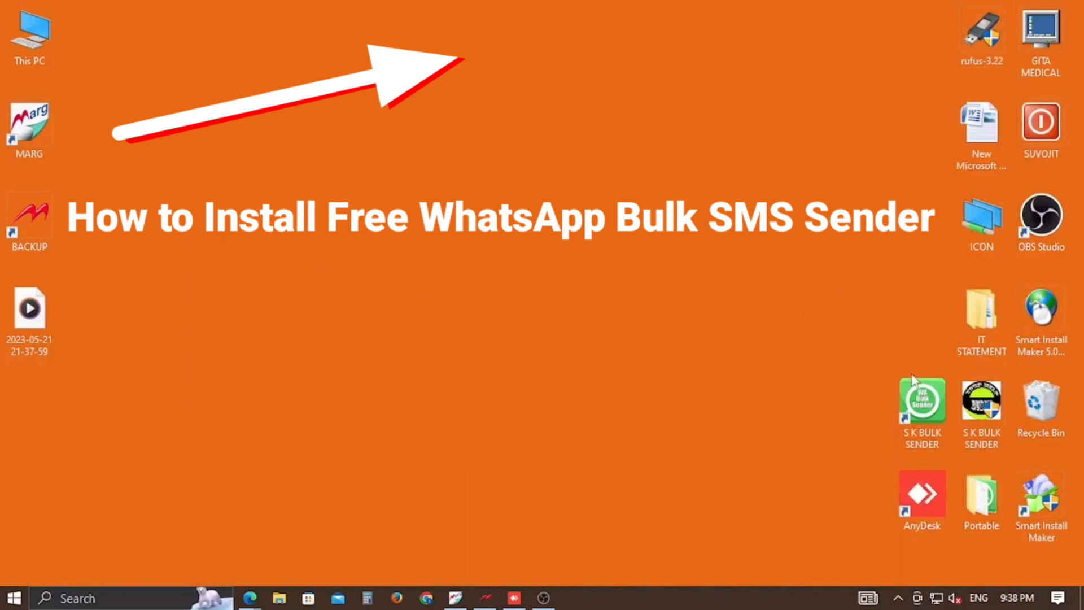
Step: Launch S K Bulk Sender as administrator and look over its campaign screen and button dialog
right_click(930, 410)
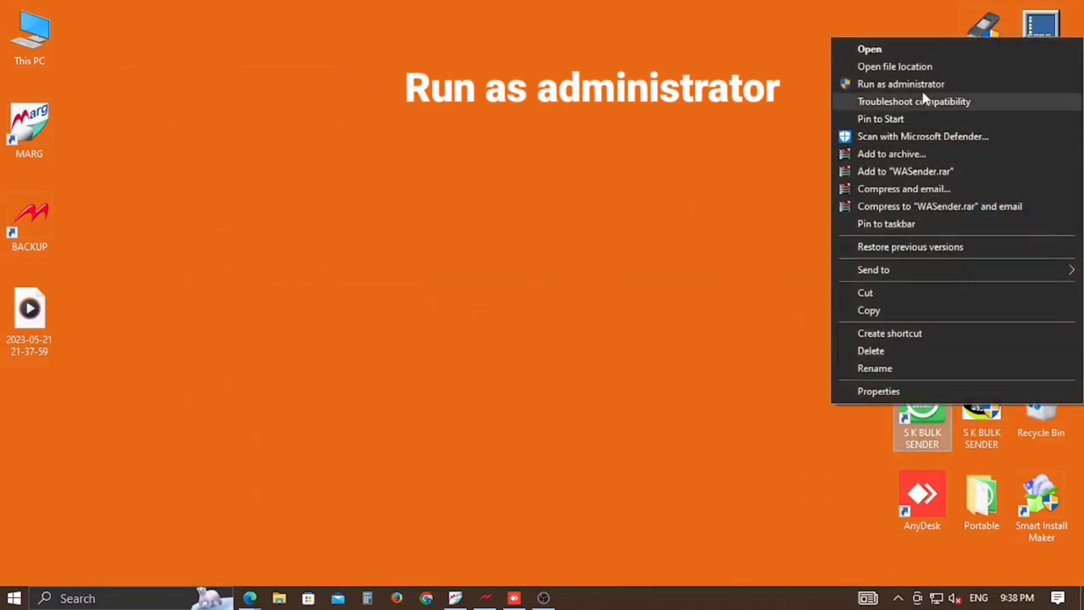
click(920, 83)
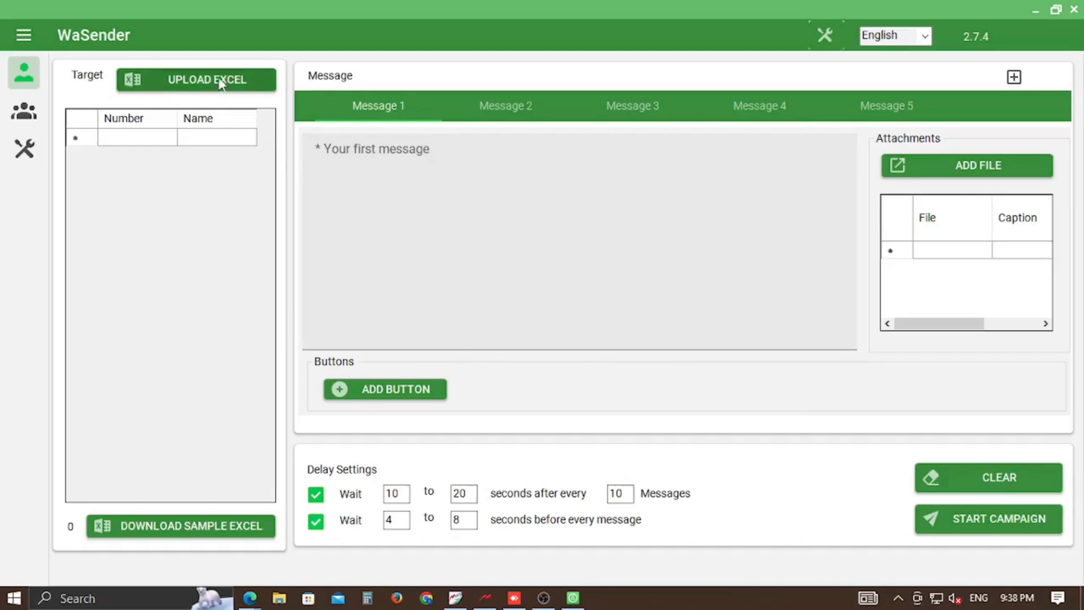
click(160, 138)
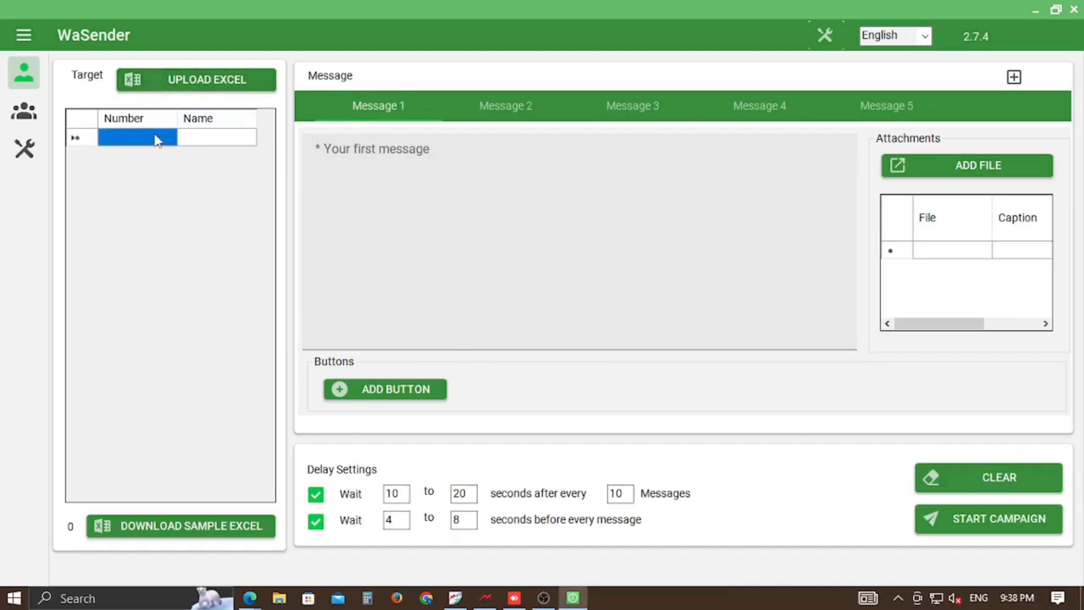
click(213, 141)
click(394, 177)
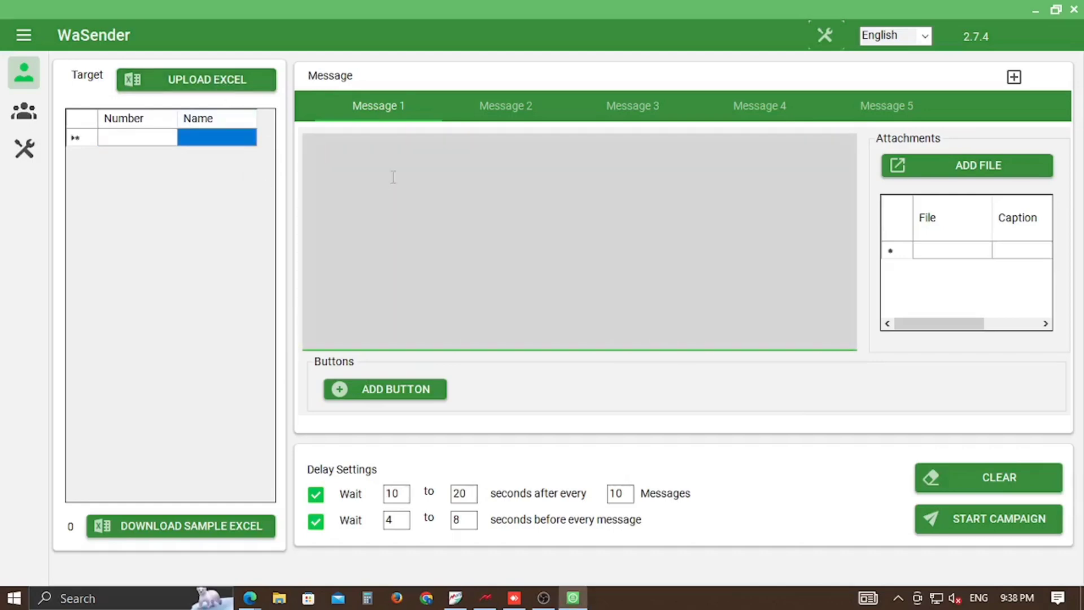
click(400, 390)
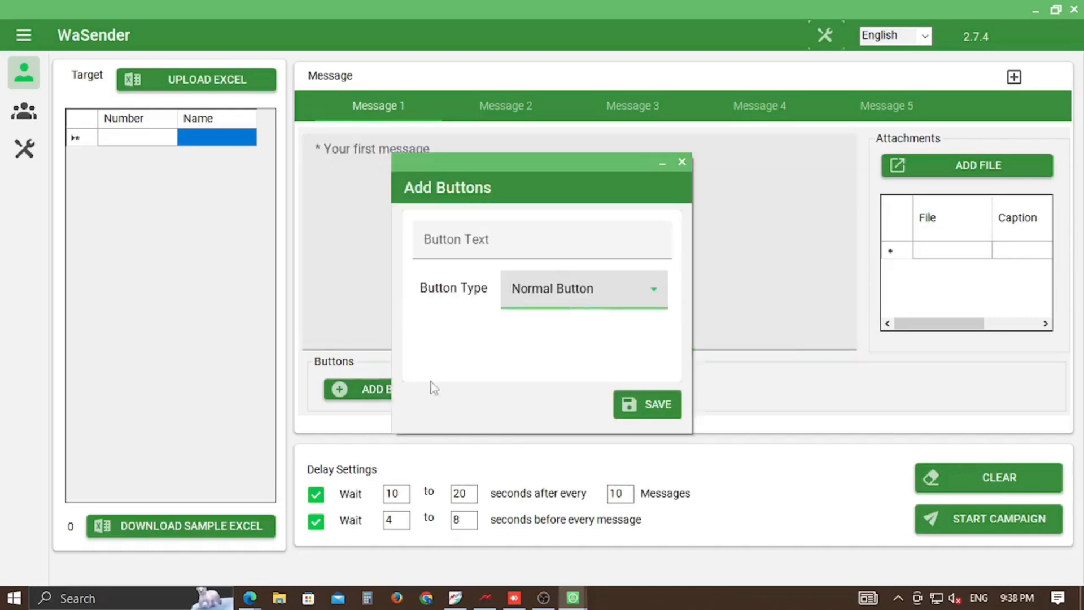
click(682, 162)
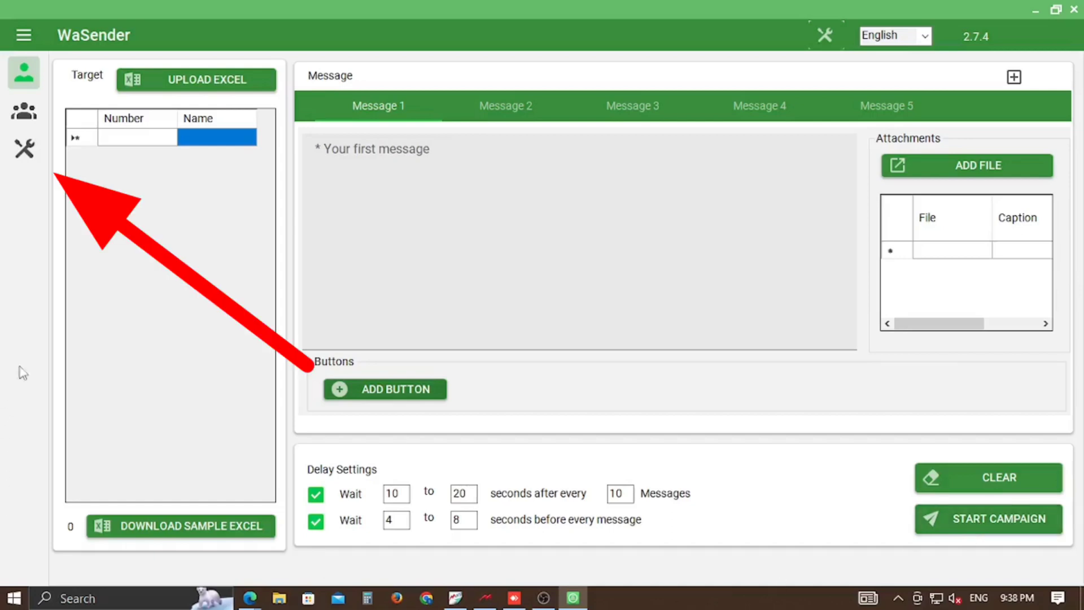
Step: Open the WhatsApp Auto Responder Bot from the tools page and delete the old hello rule
click(23, 150)
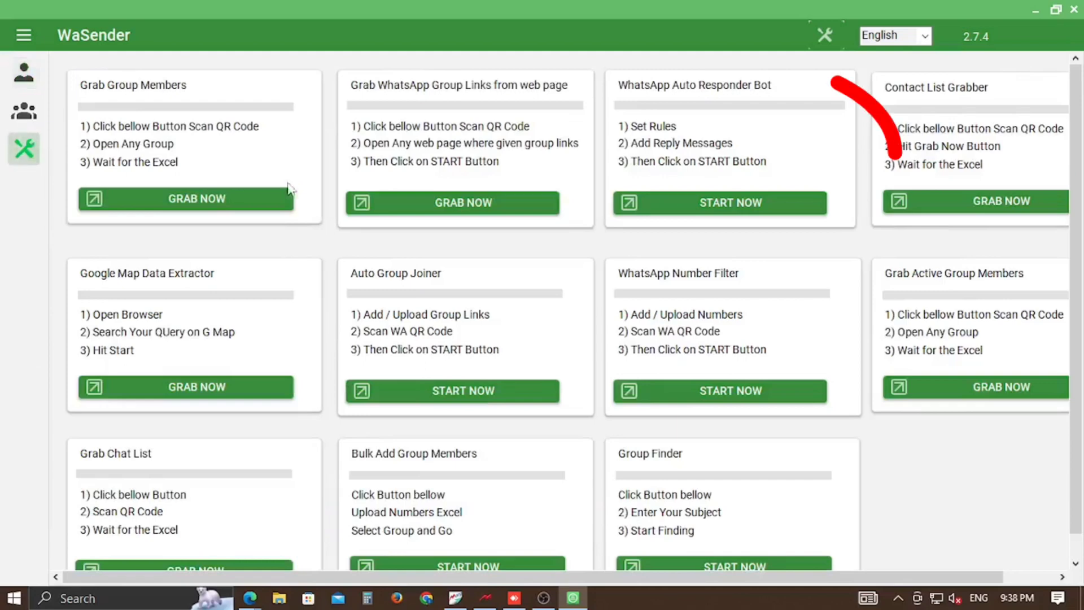
click(750, 199)
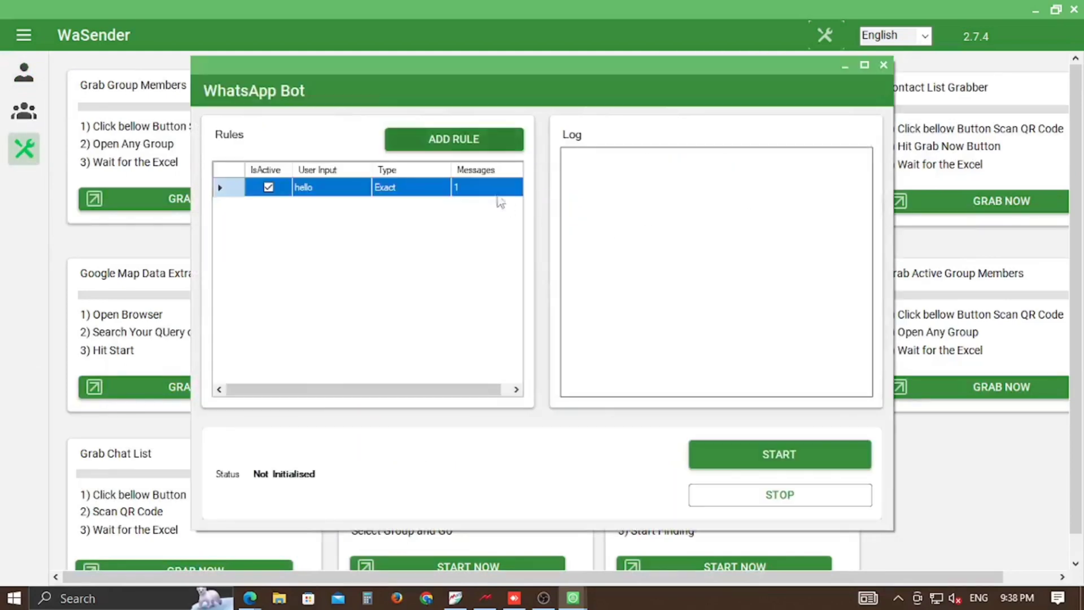
double_click(400, 186)
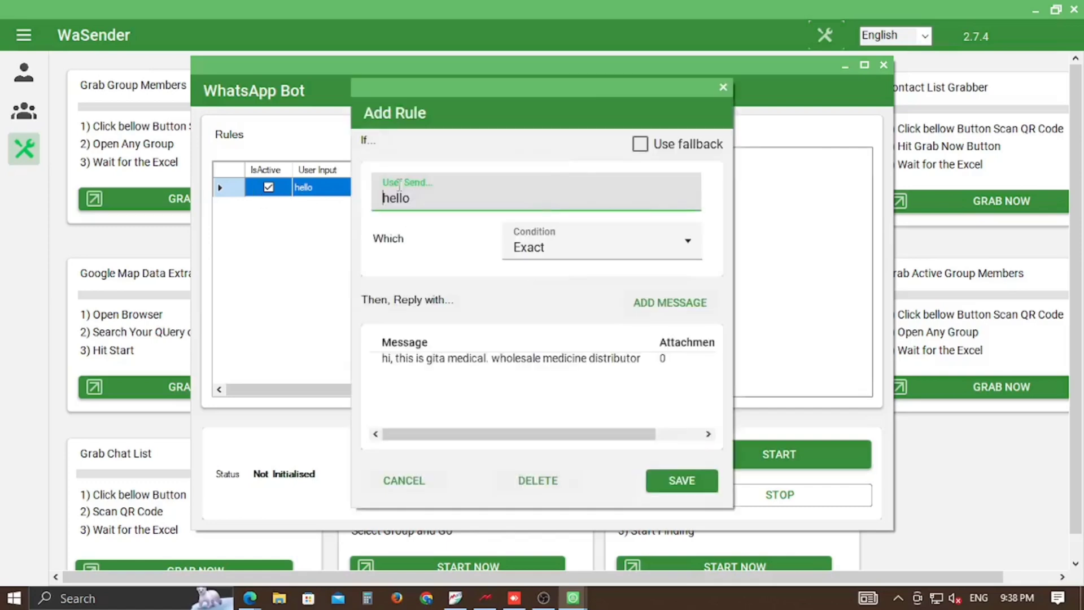
click(545, 488)
Step: Confirm the hello rule's deletion and add a new rule matching 'hi' with Contains
click(732, 337)
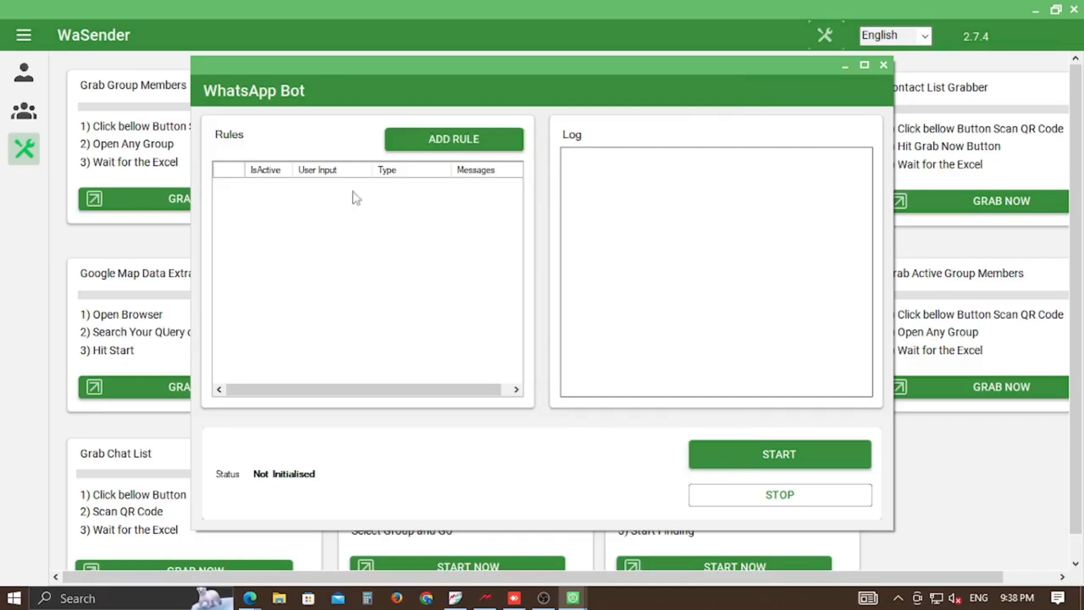
click(446, 141)
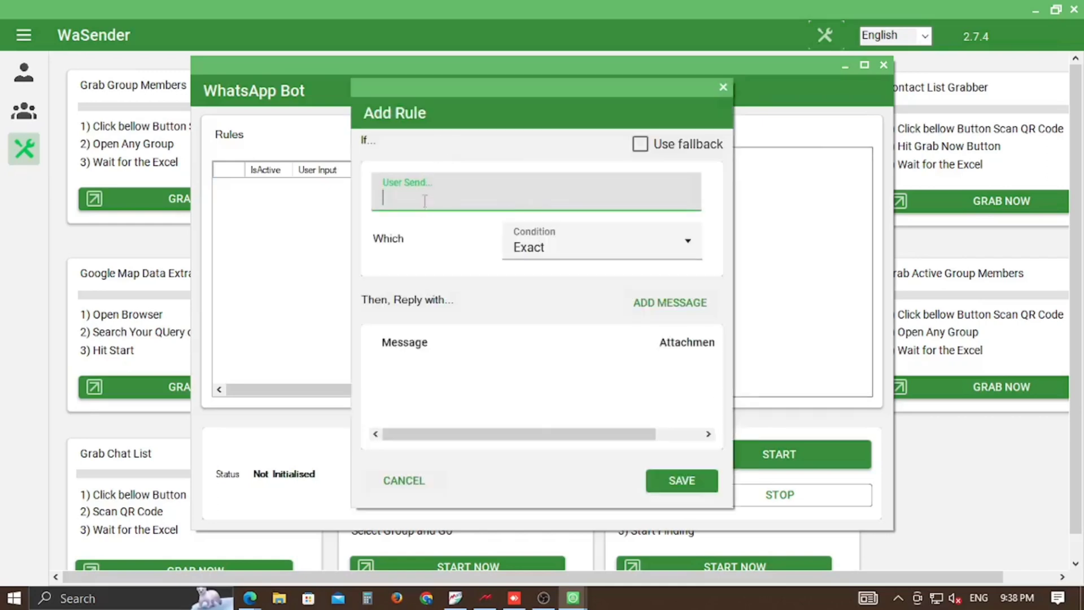
text(ho)
key(BackSpace)
text(i)
click(518, 251)
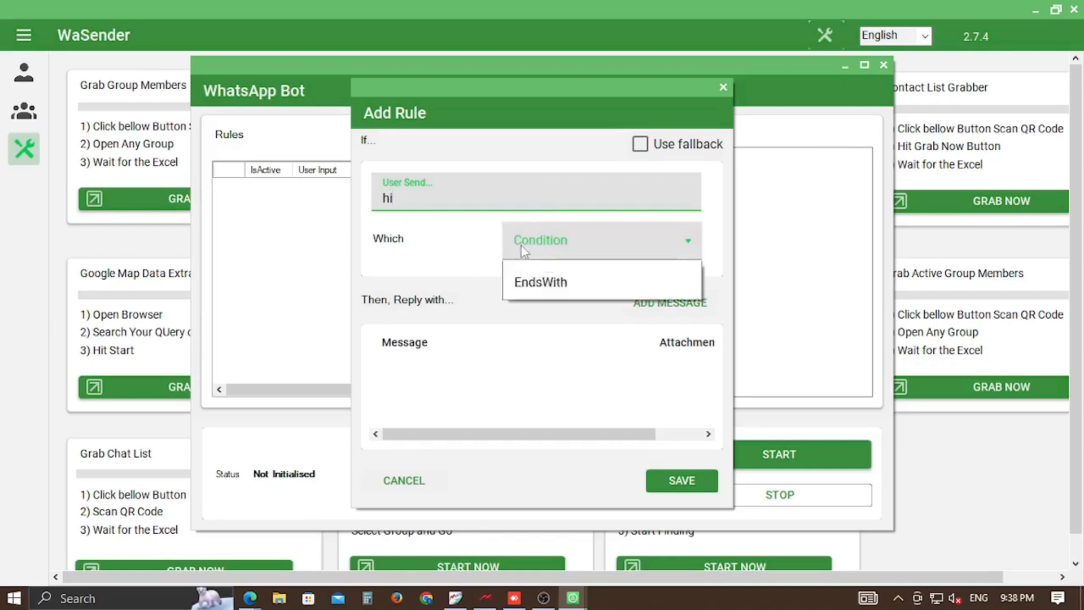
click(547, 311)
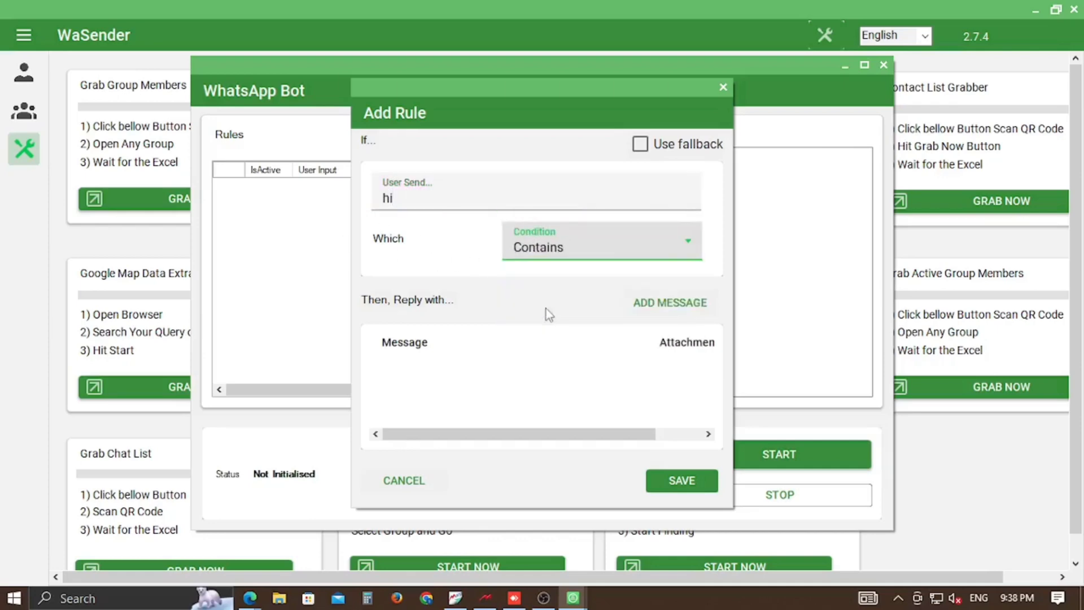
click(561, 253)
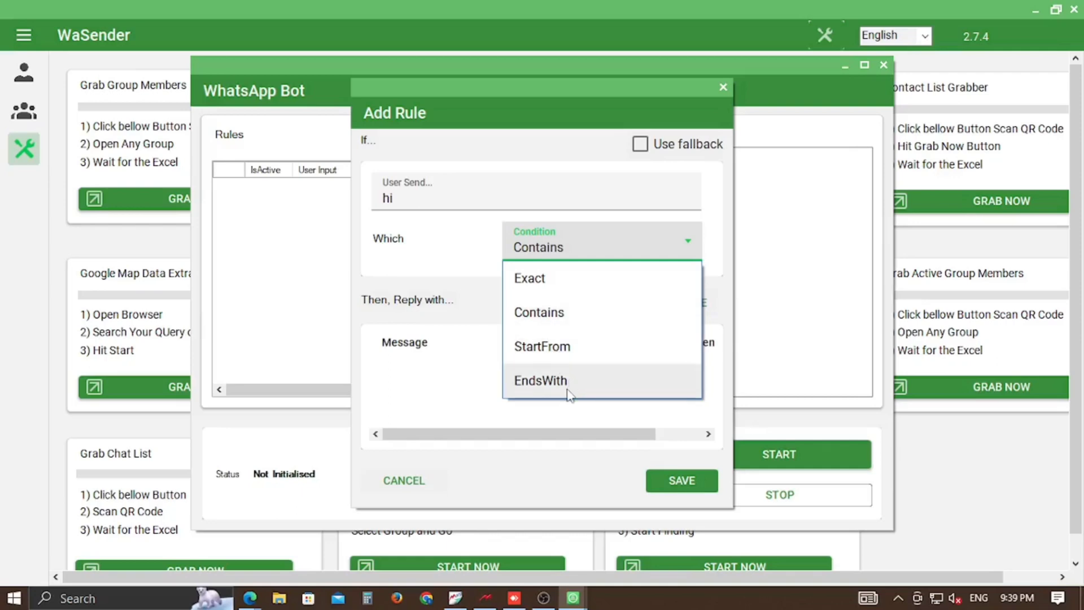
click(437, 258)
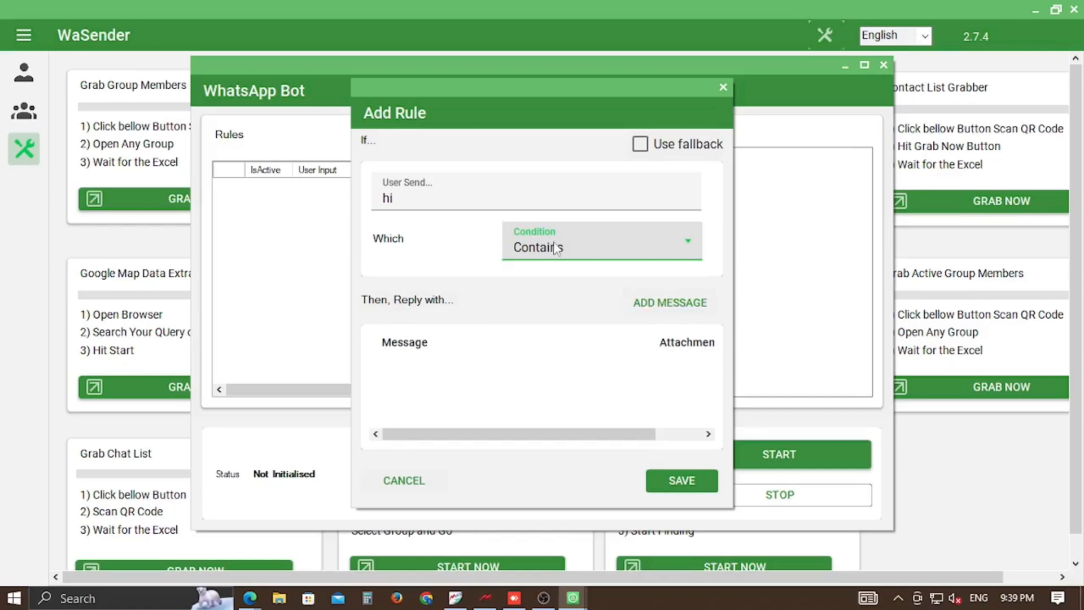
Step: Write the reply 'hello, we are from Gita Medical.' with 'Wholesale Medicine Distributor' on a second line
click(675, 308)
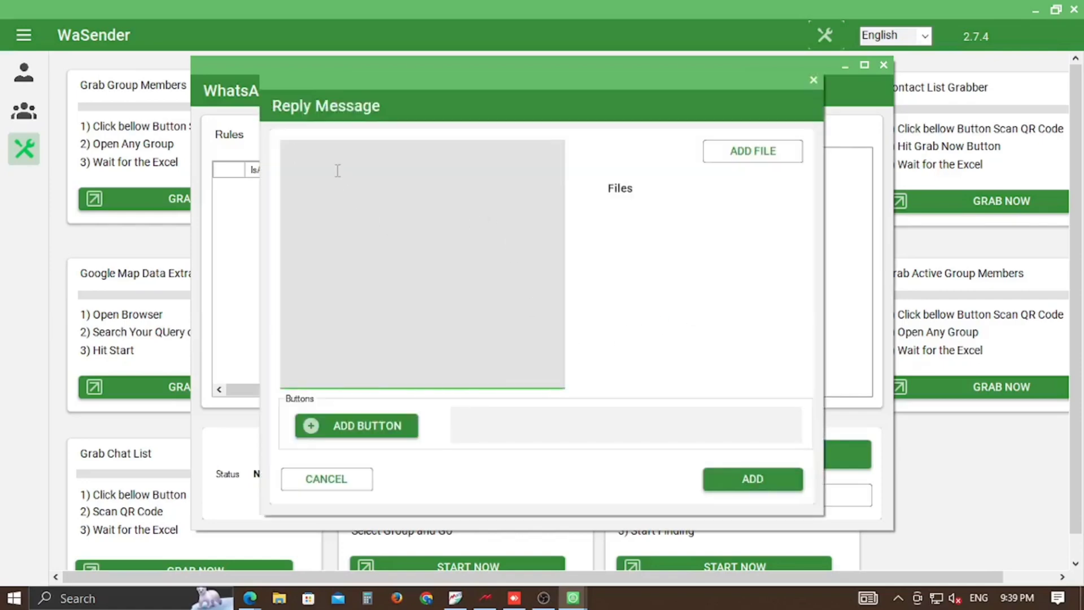
text(hello, we are from Gita )
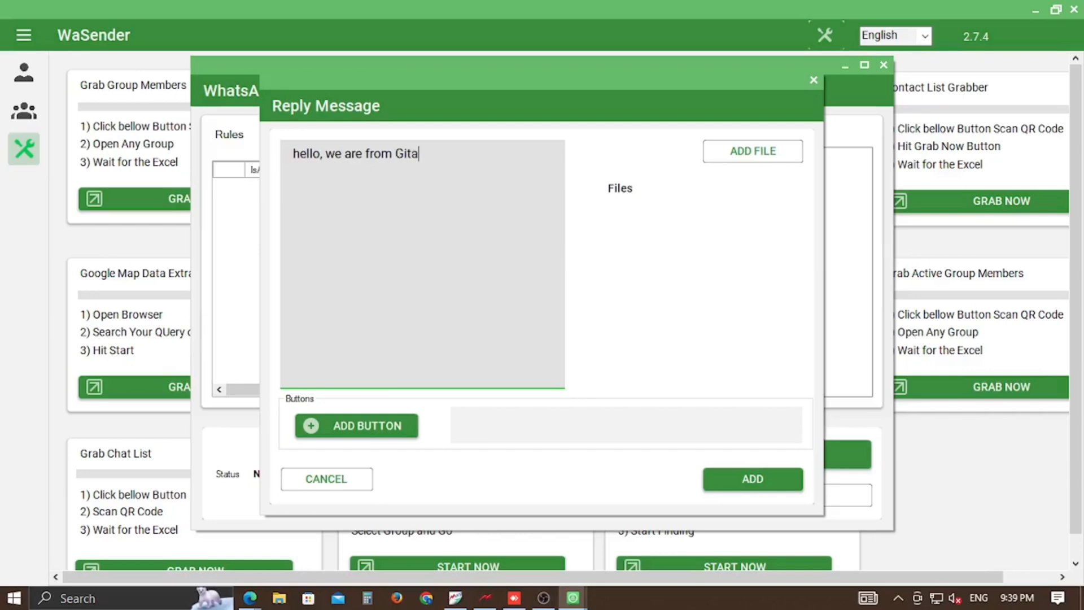
text(Medical.)
key(Return)
text(Wholesale)
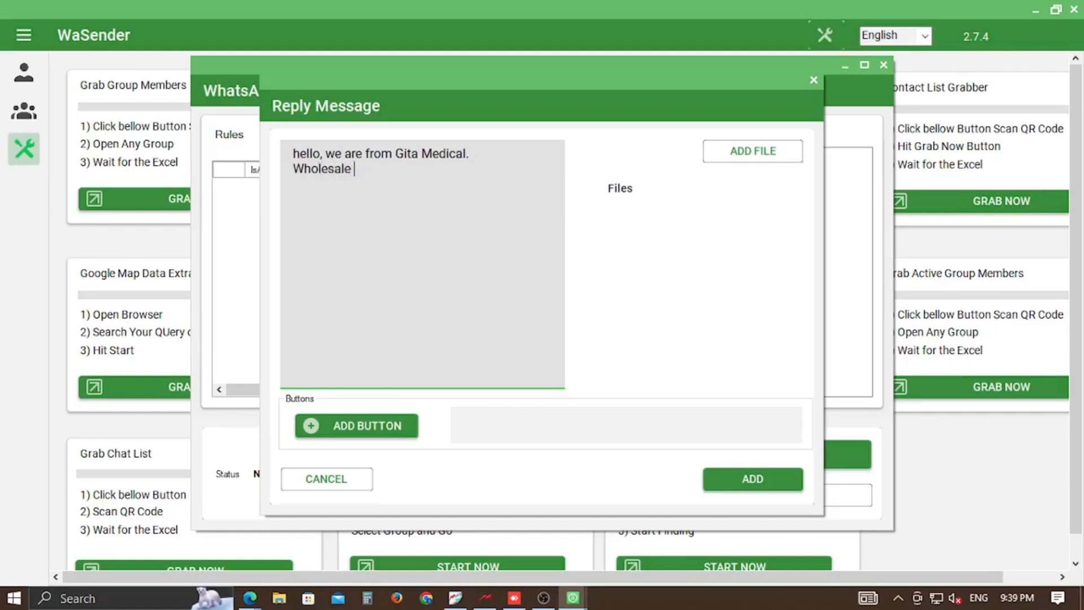
text( Medicine Dis)
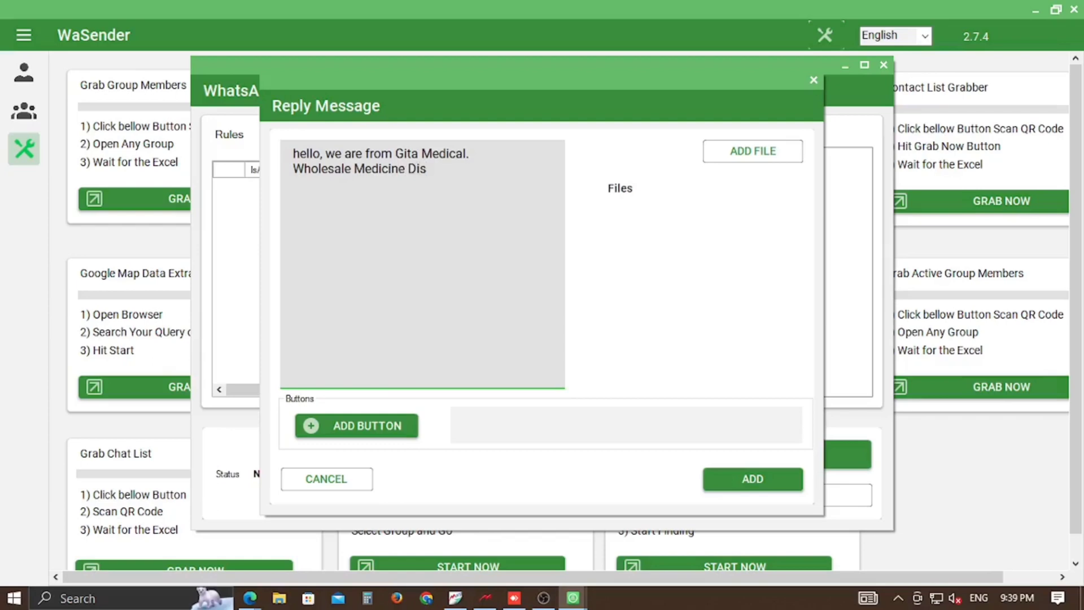
text(tributor.)
Step: Skip attaching a file and add a 'call us' Phone Number button with the business phone number
click(741, 151)
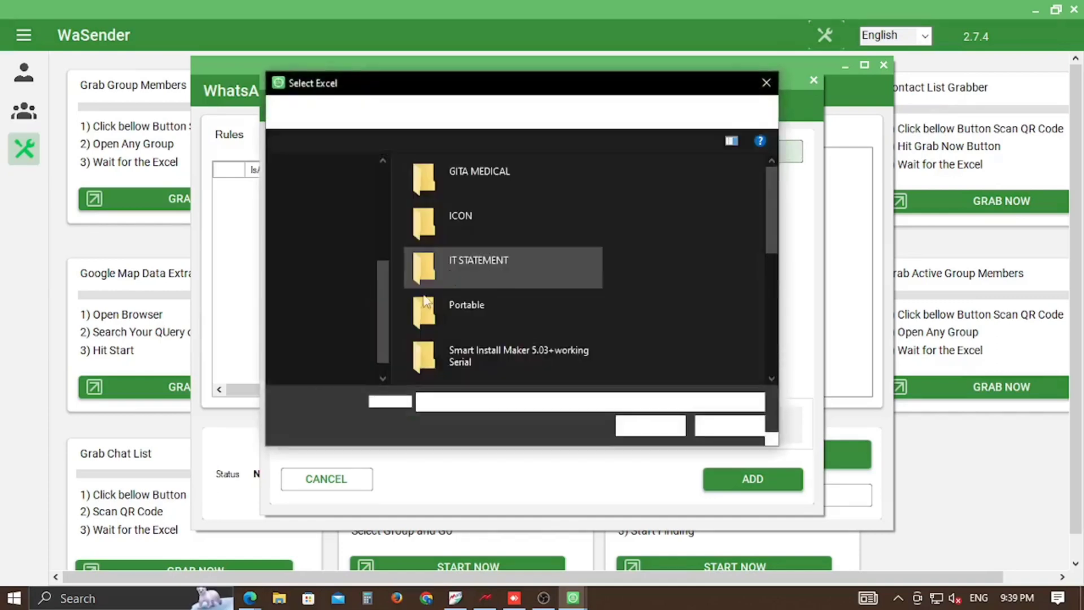
click(731, 423)
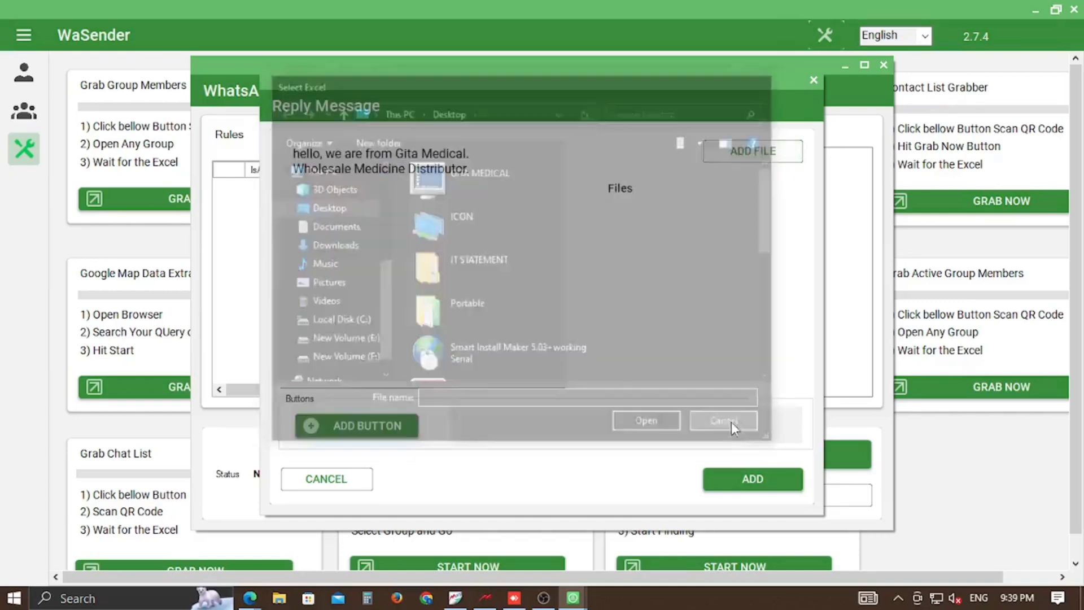
click(350, 427)
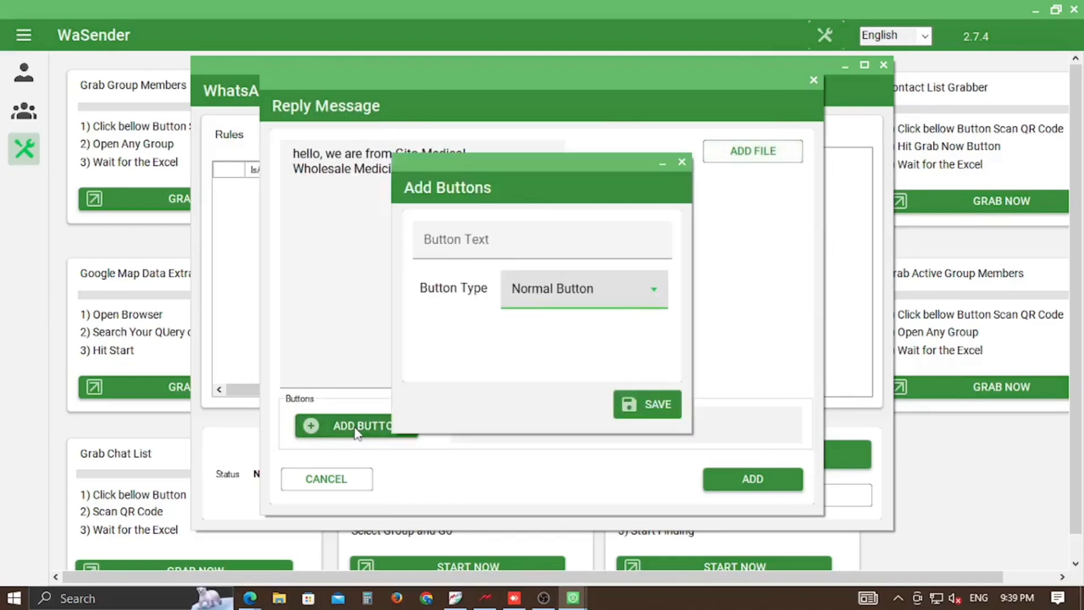
click(498, 247)
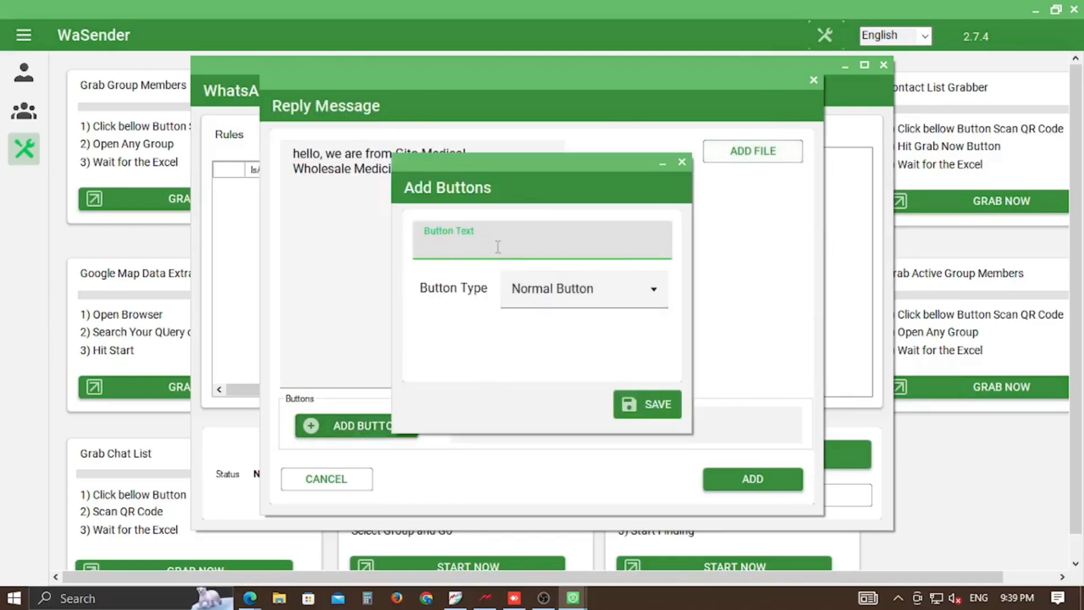
text(call us)
click(569, 275)
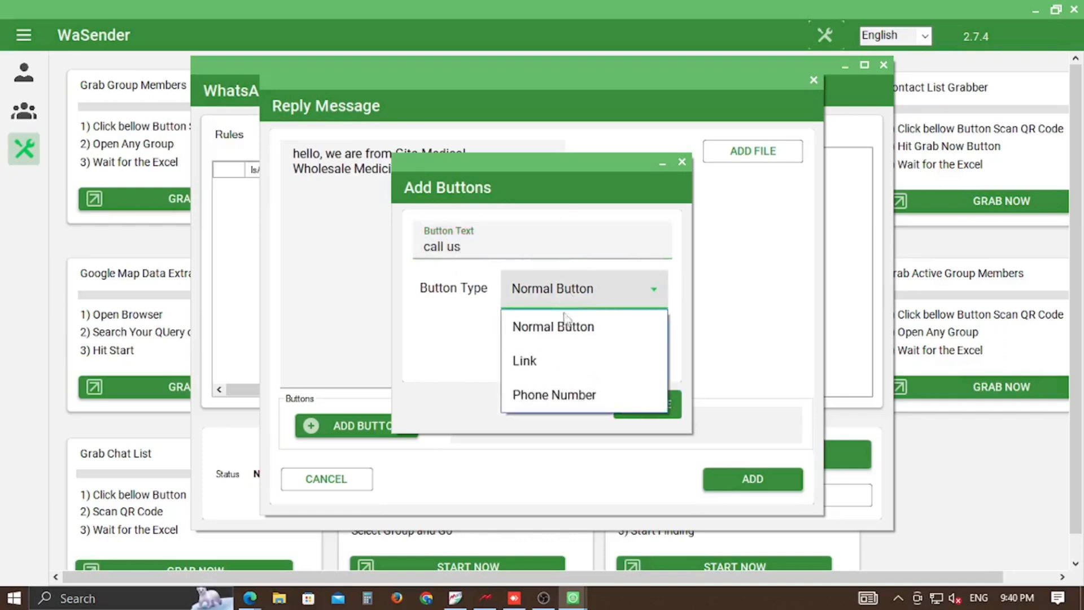
click(554, 389)
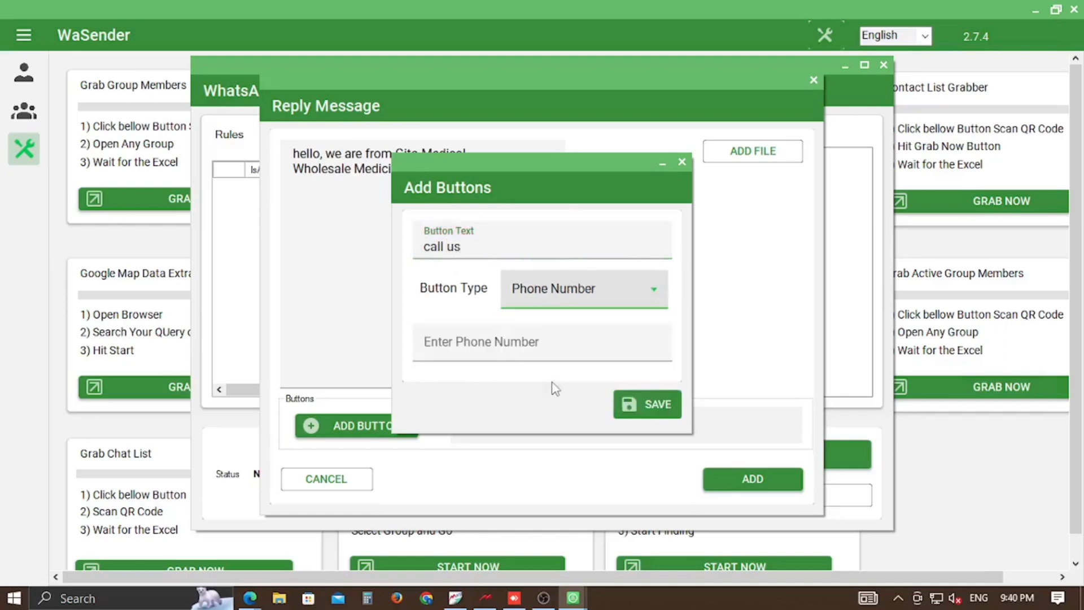
click(518, 349)
text(+91)
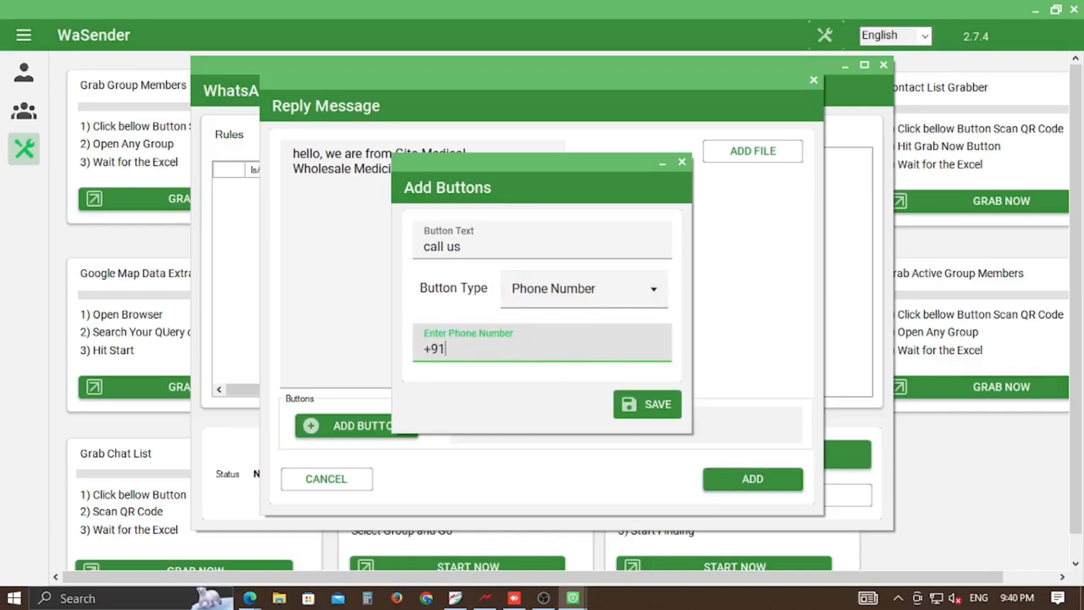
text(000000000)
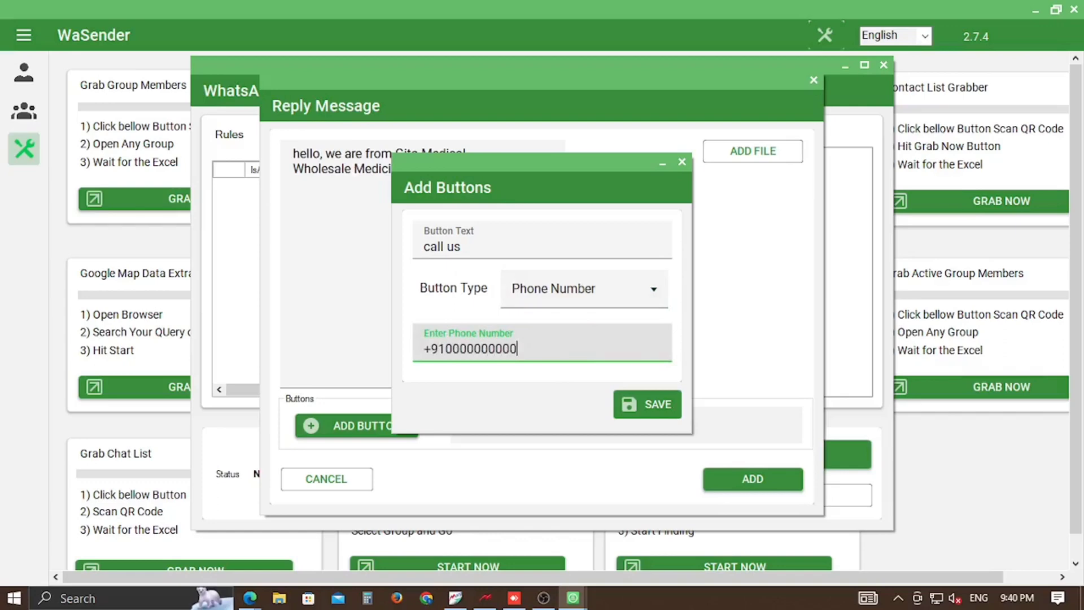
click(659, 406)
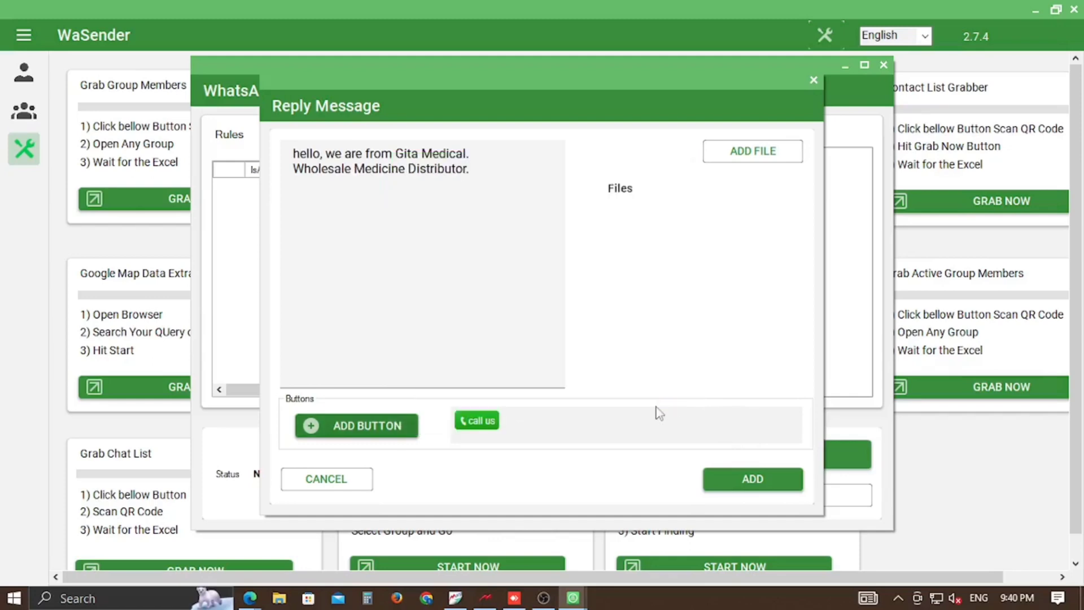
Step: Save the 'hi' rule and start a new 'hello' rule with the Contains condition
click(749, 479)
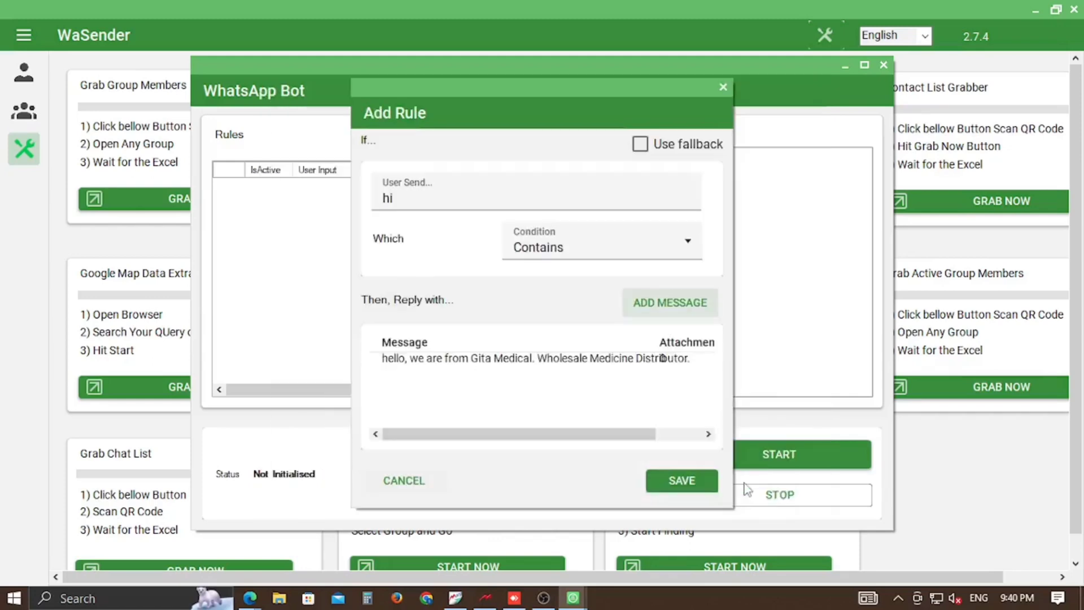
click(677, 479)
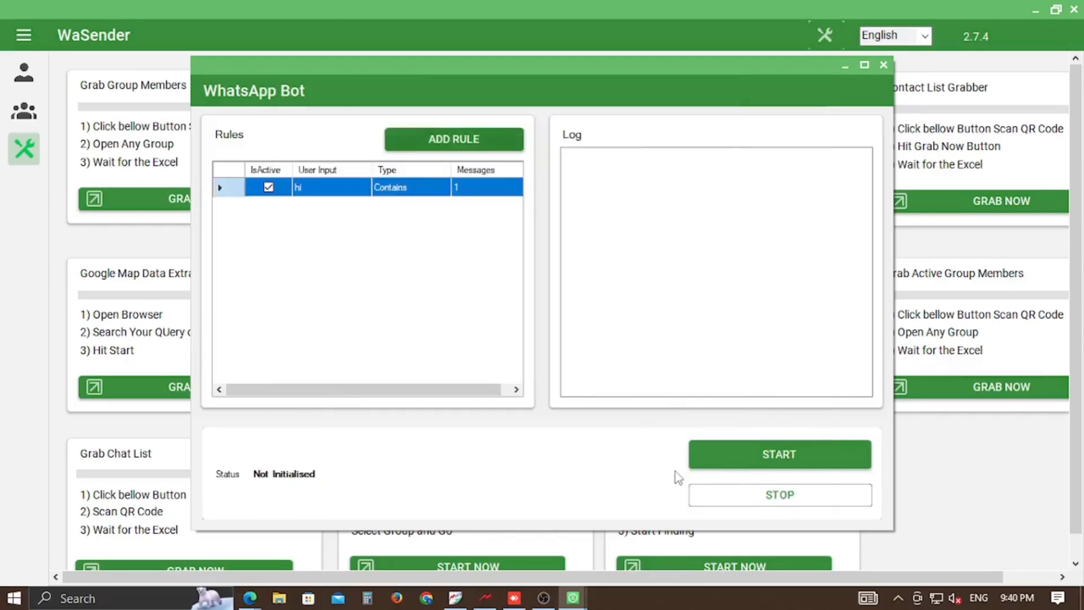
click(453, 141)
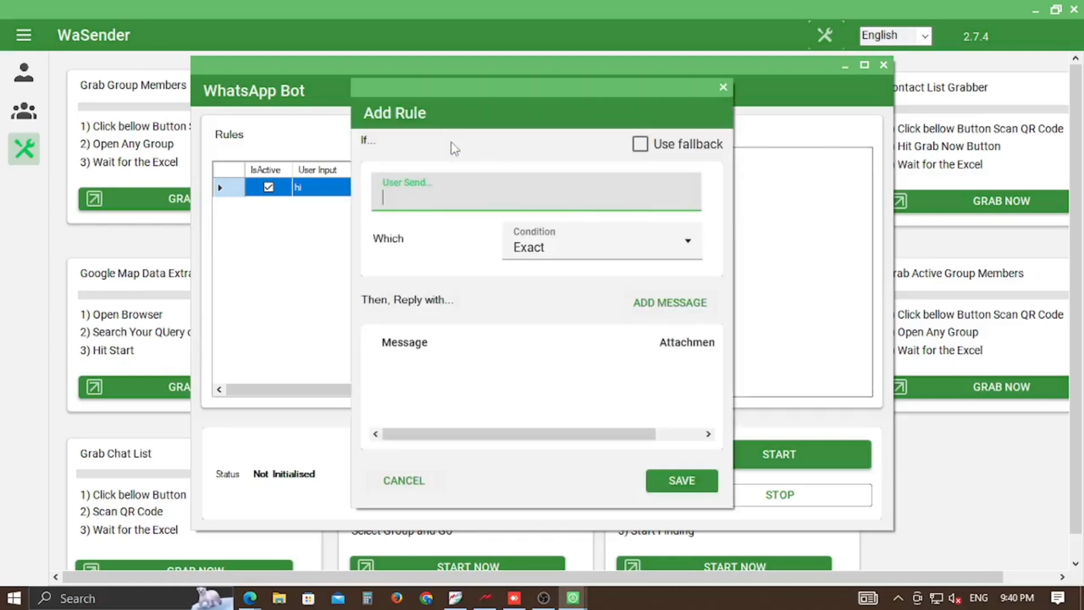
text(hello)
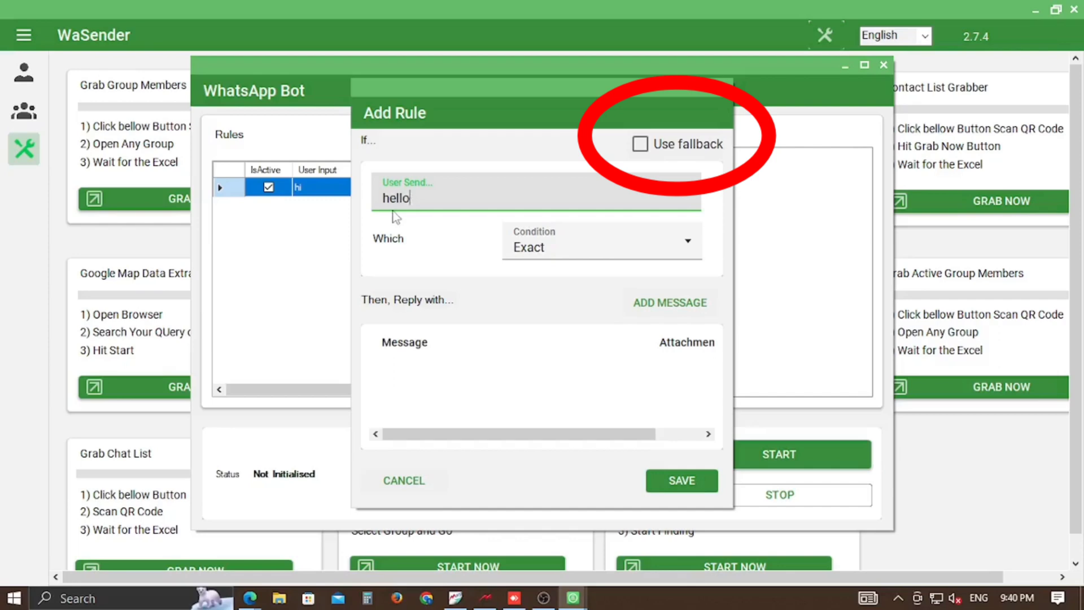
click(517, 245)
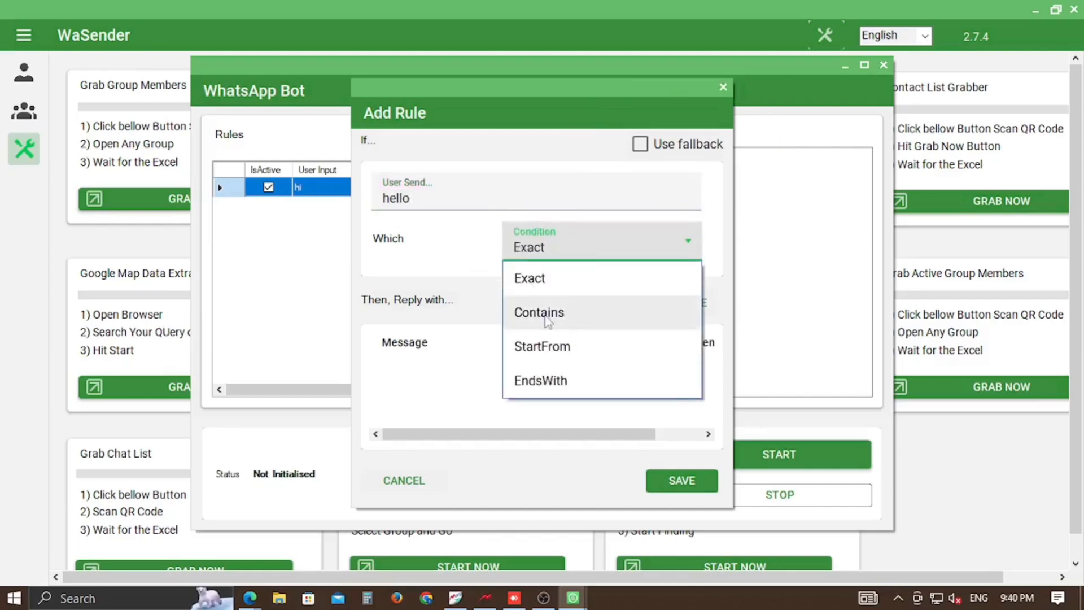
click(522, 314)
Step: Write the reply 'hi, We are from Gita medical.' and add a Link-type button
click(675, 305)
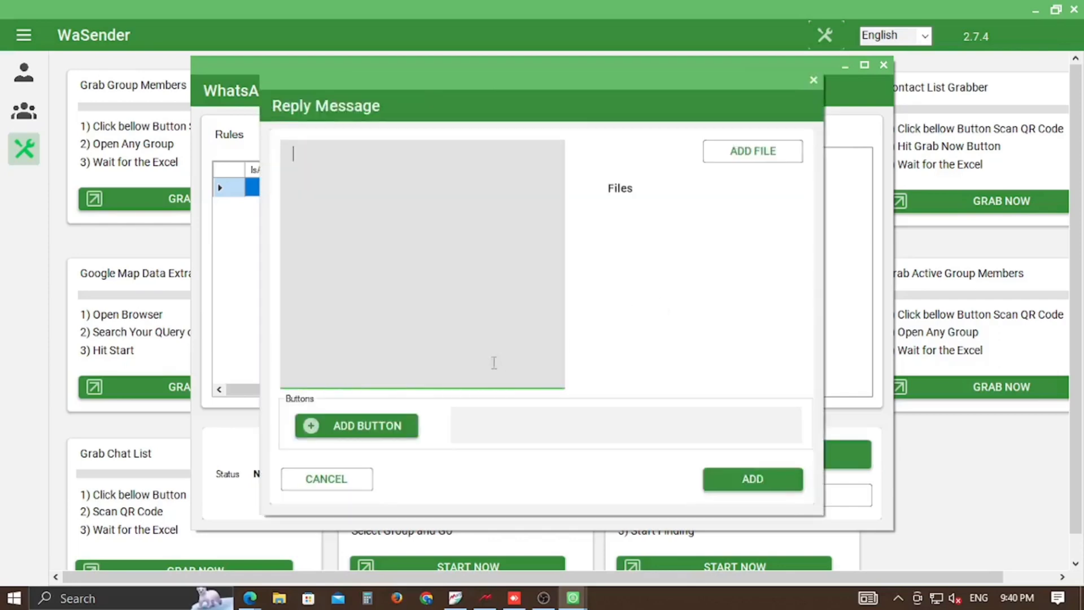
text(hi, We are from Gita )
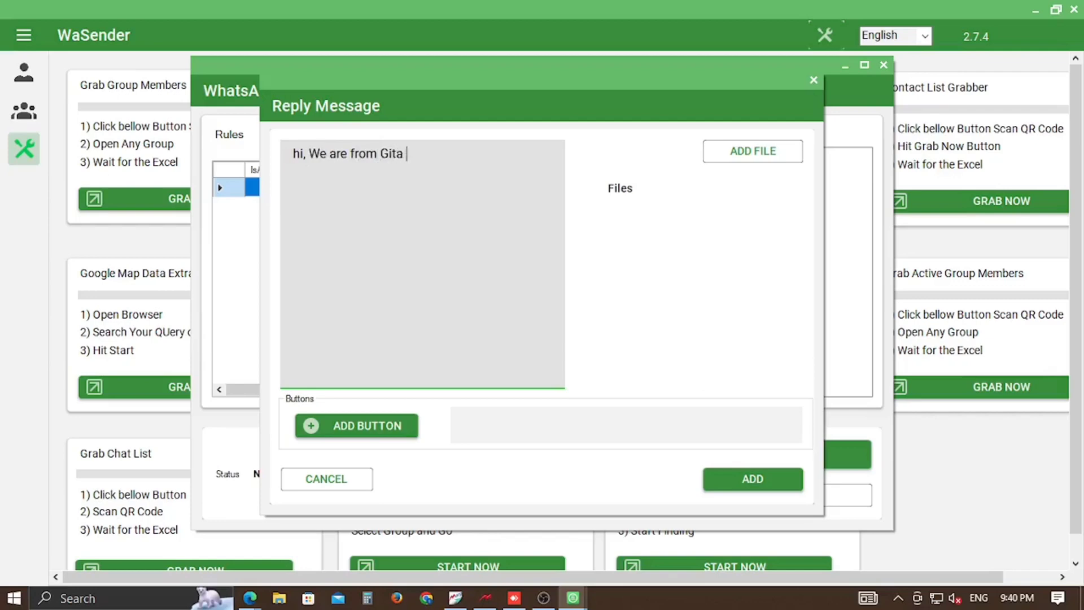
text(medical.)
click(399, 427)
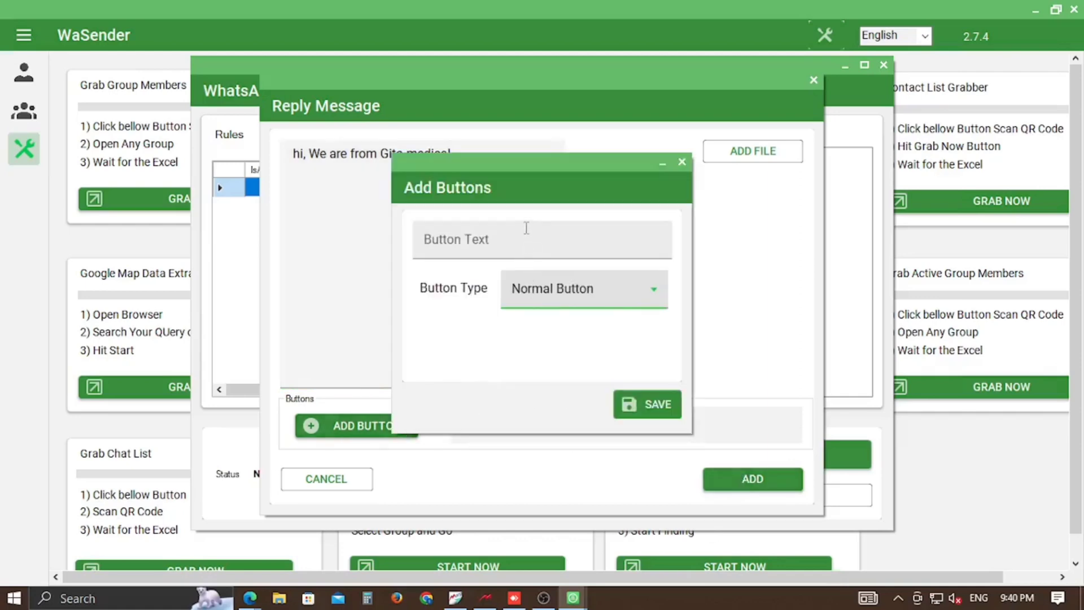
click(511, 239)
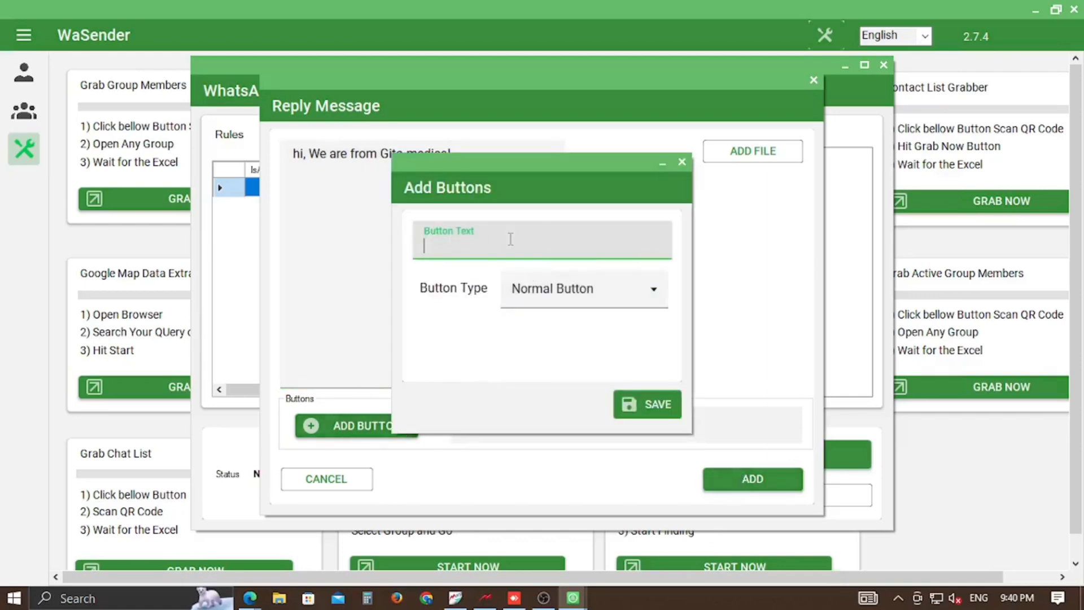
click(560, 292)
click(562, 367)
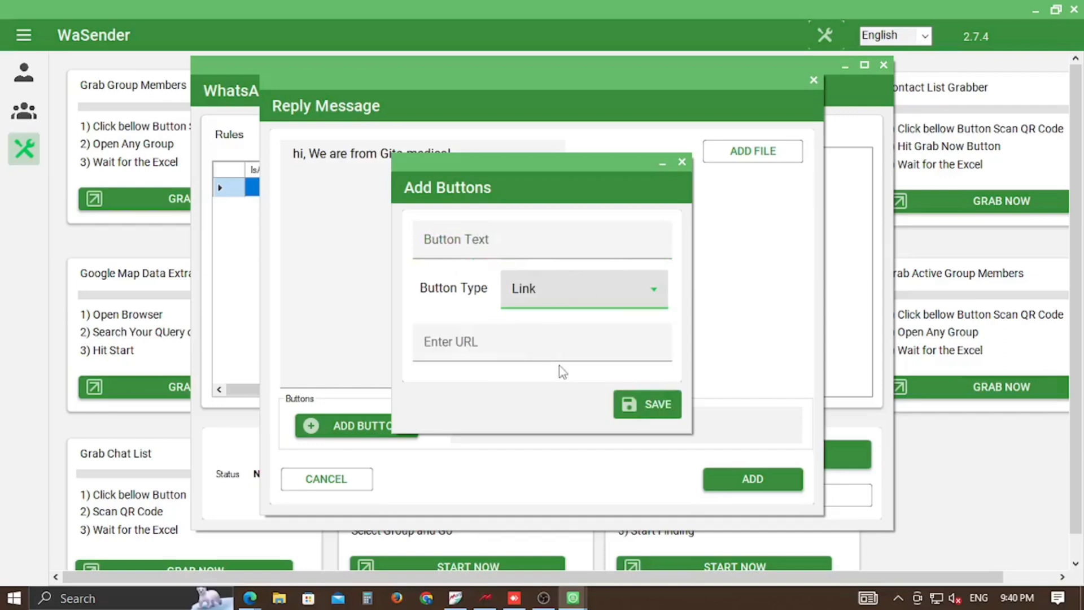
click(465, 239)
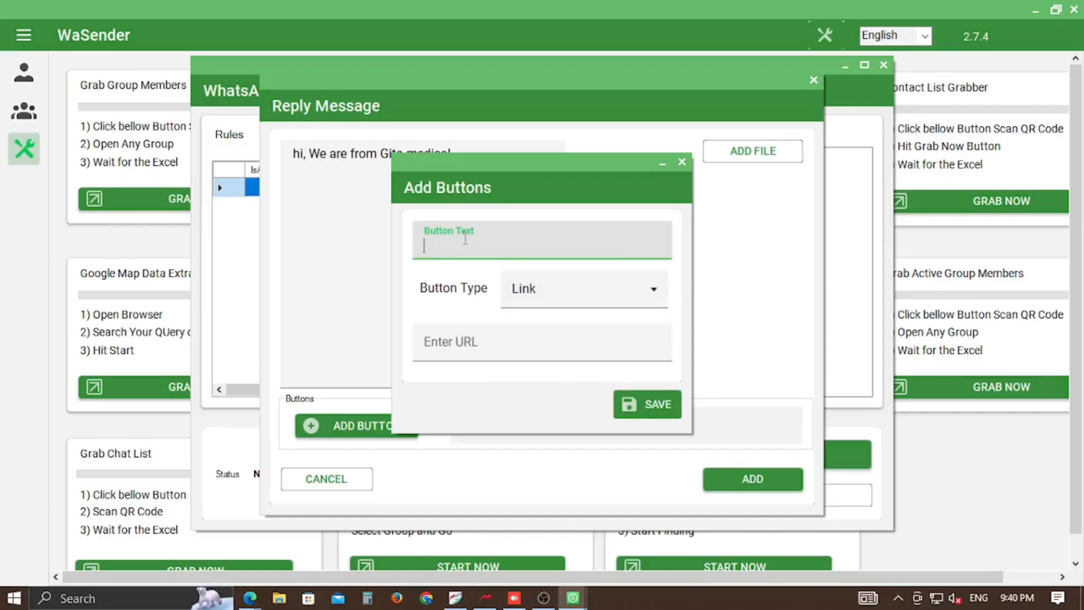
text(Subscribe our C)
key(BackSpace)
text(youtube)
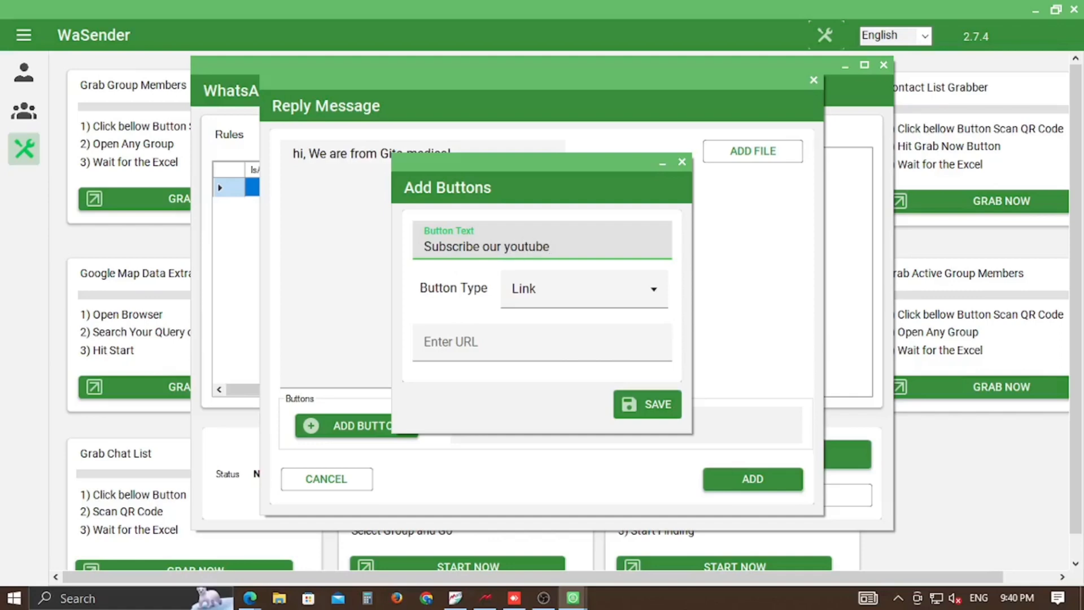
text( Channel)
click(503, 348)
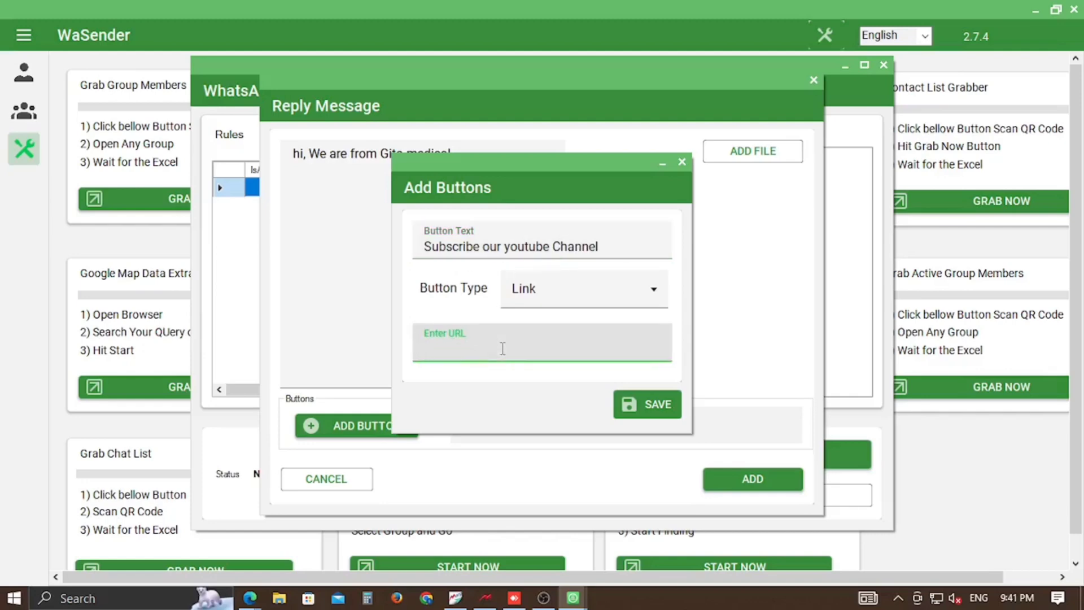
text(www.youtube)
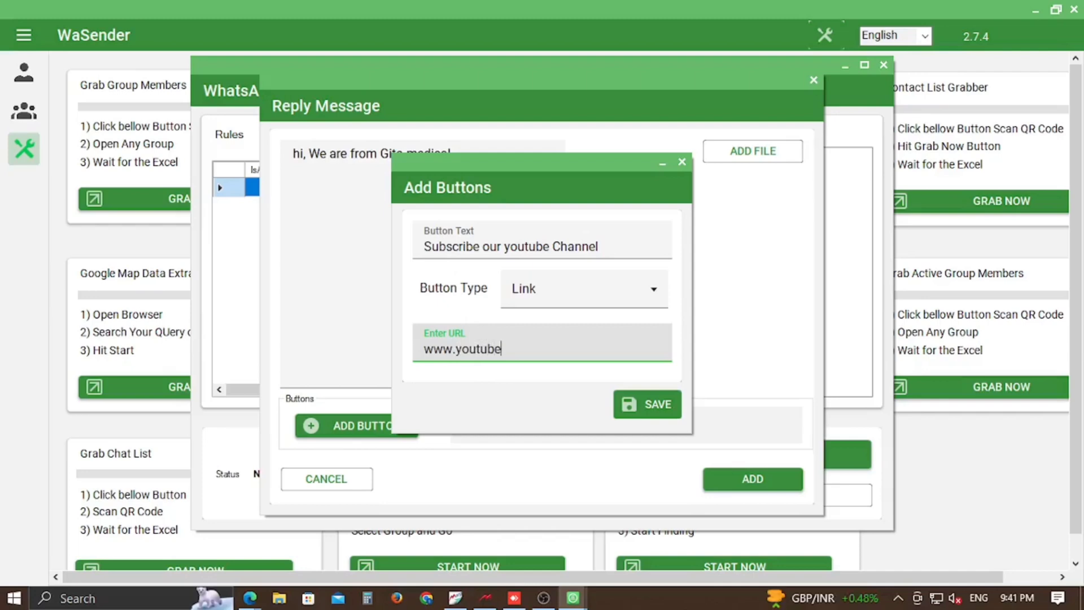
text(.com/yourhelpbuddy)
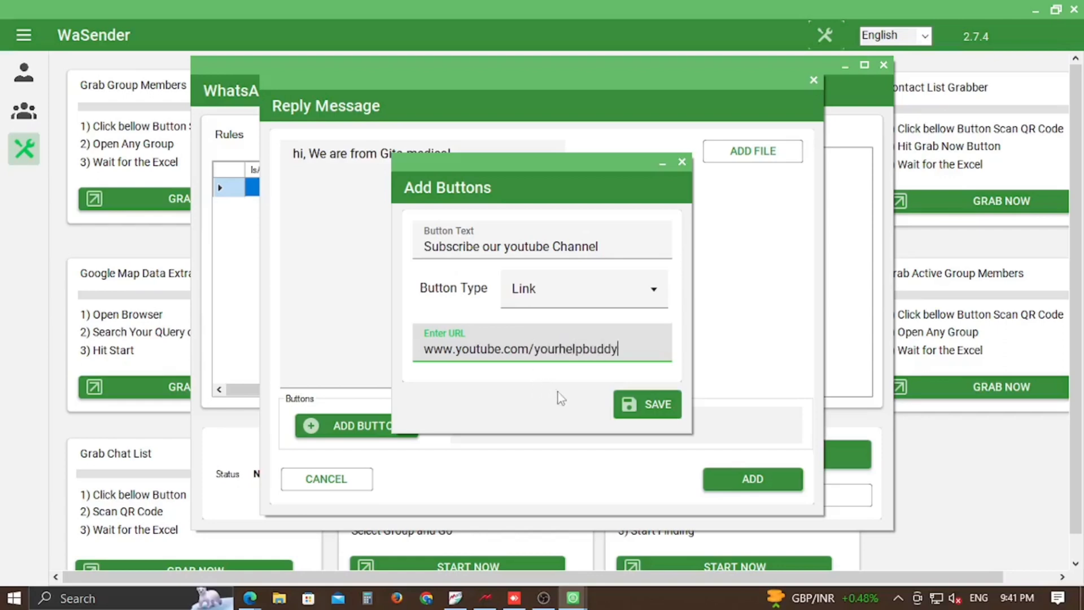
click(635, 405)
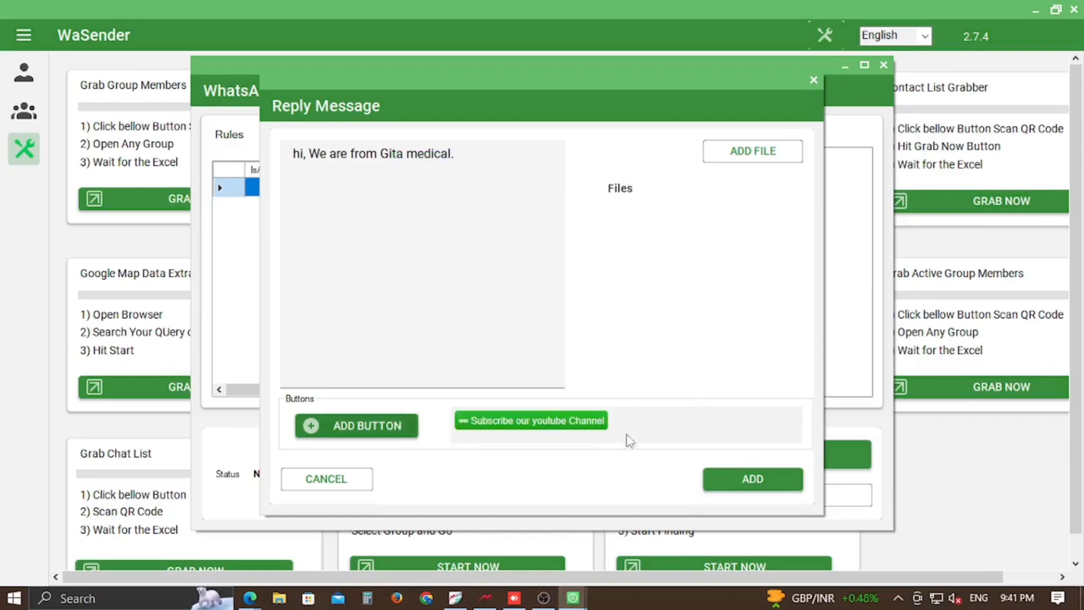
Step: Add the reply, save the 'hello' rule, and start the auto-responder bot
click(759, 485)
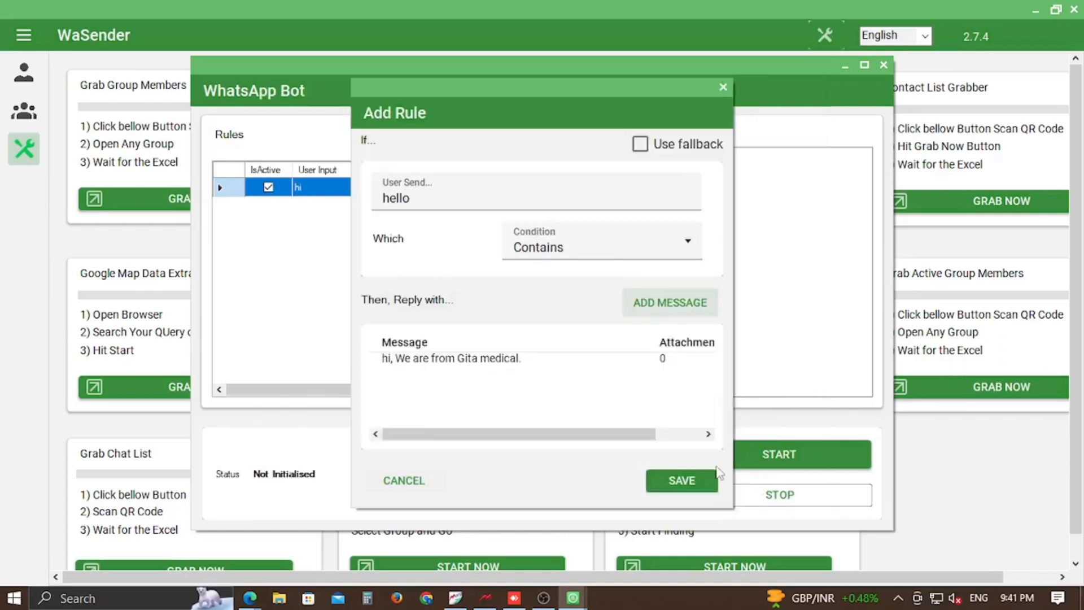
click(687, 480)
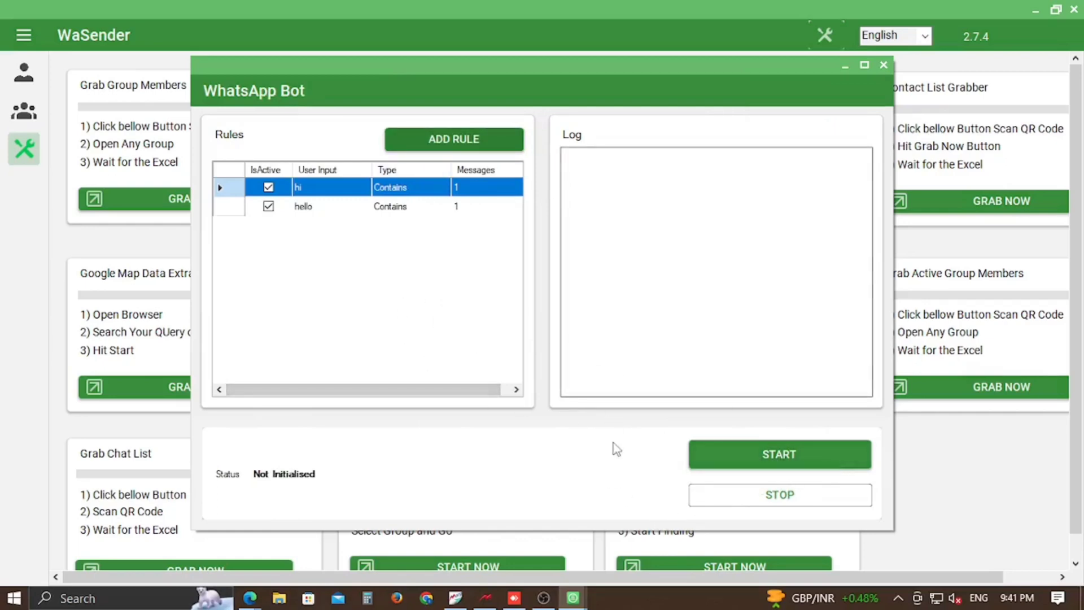
click(787, 458)
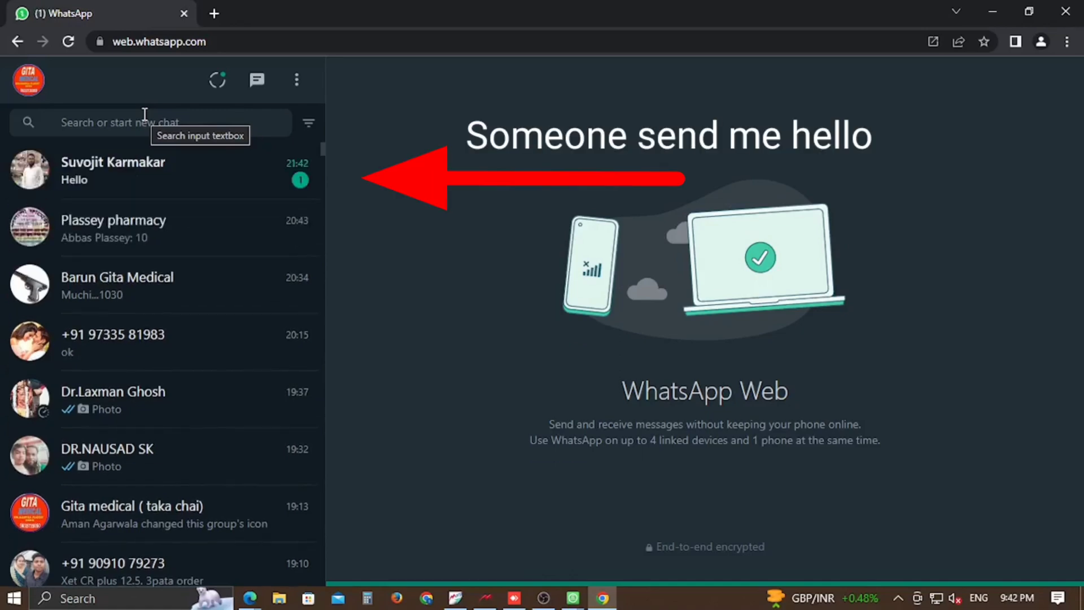
Step: Open the chat that sent Hello and compare its auto-reply with the bot's Contains-match log
click(146, 167)
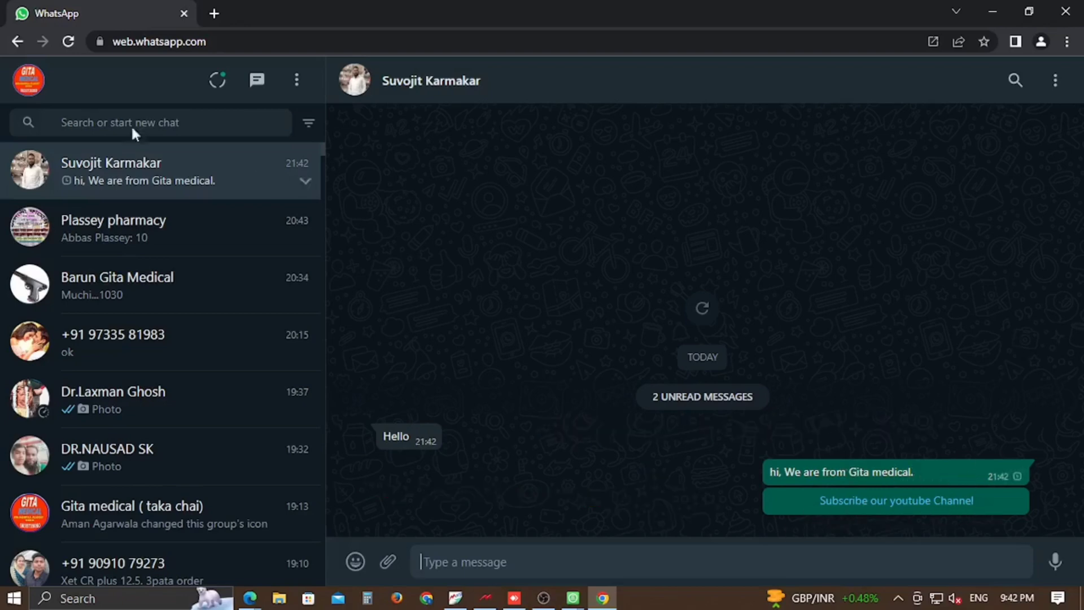
click(573, 598)
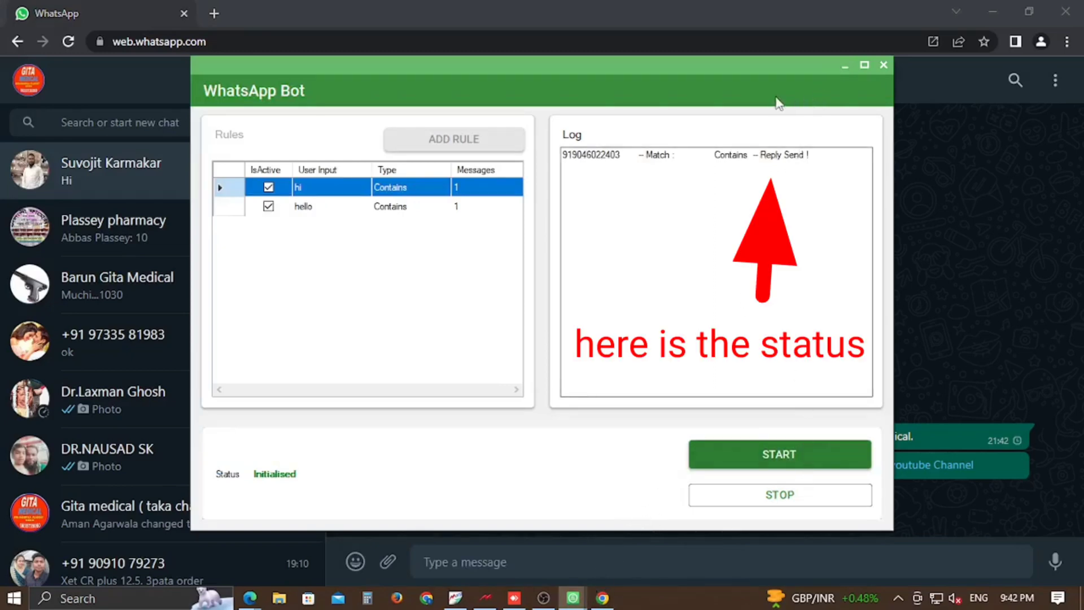
drag(729, 76, 416, 66)
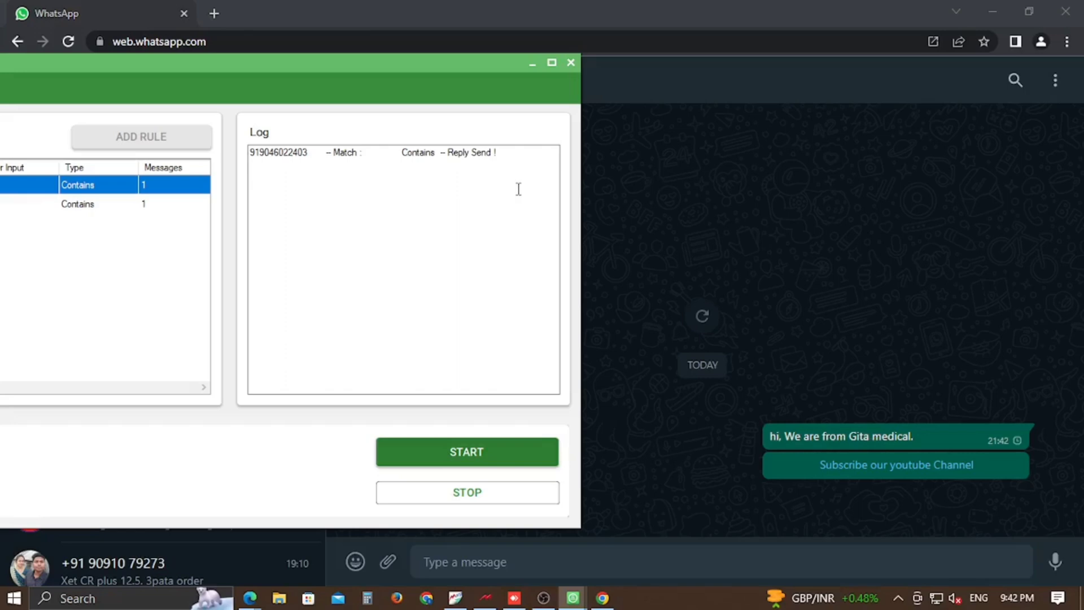
key(alt+Tab)
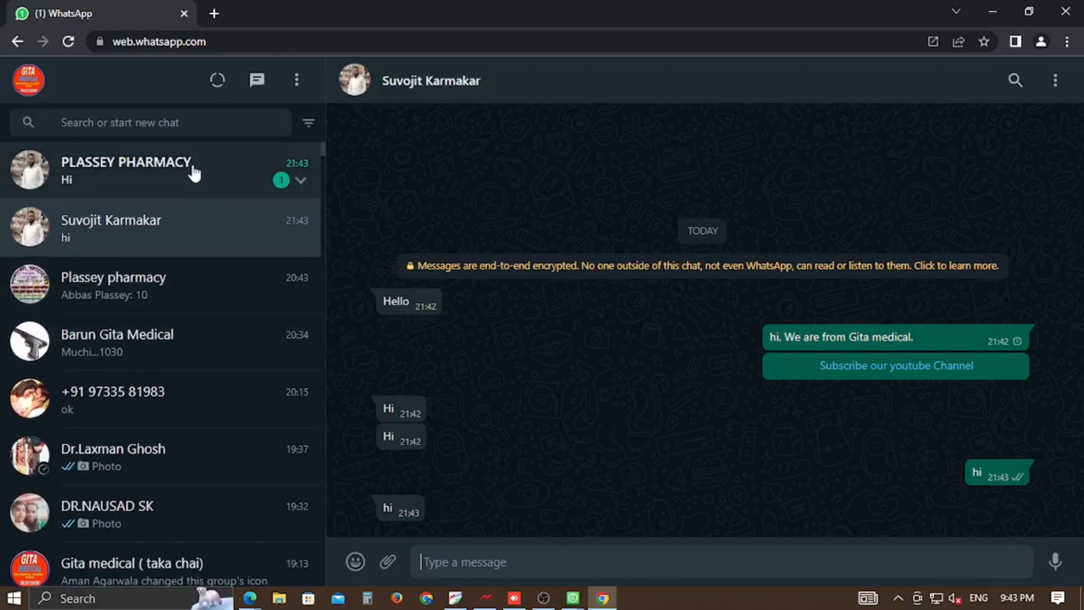
Step: Check the pharmacy chat's automatic Gita Medical reply with call us button, then bring up WaSender
click(194, 173)
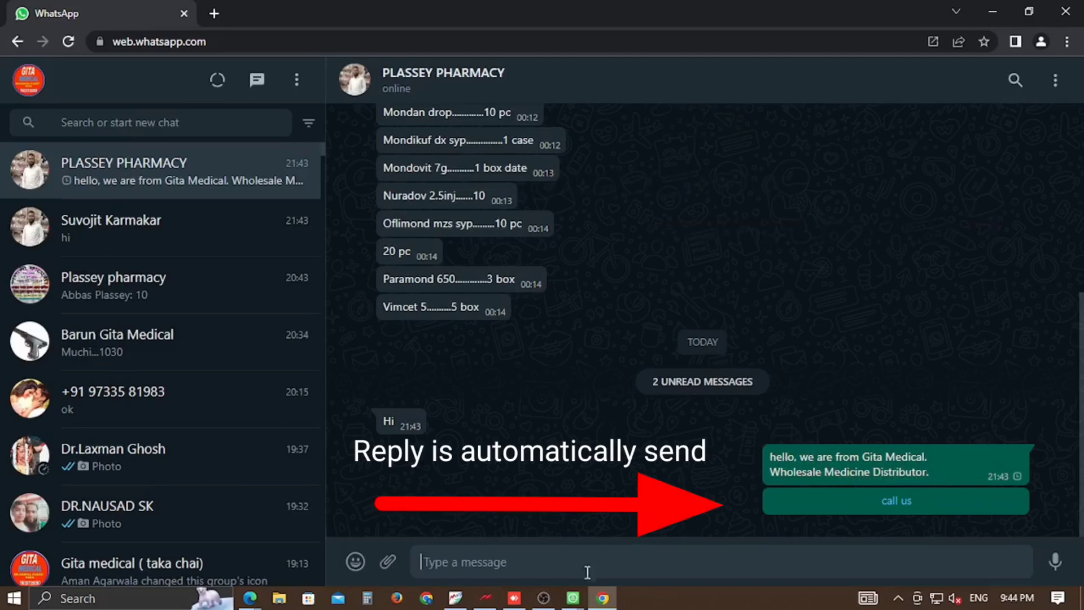
click(573, 598)
Step: Stop the WhatsApp auto-responder bot after its five Contains replies and close the bot window
click(672, 548)
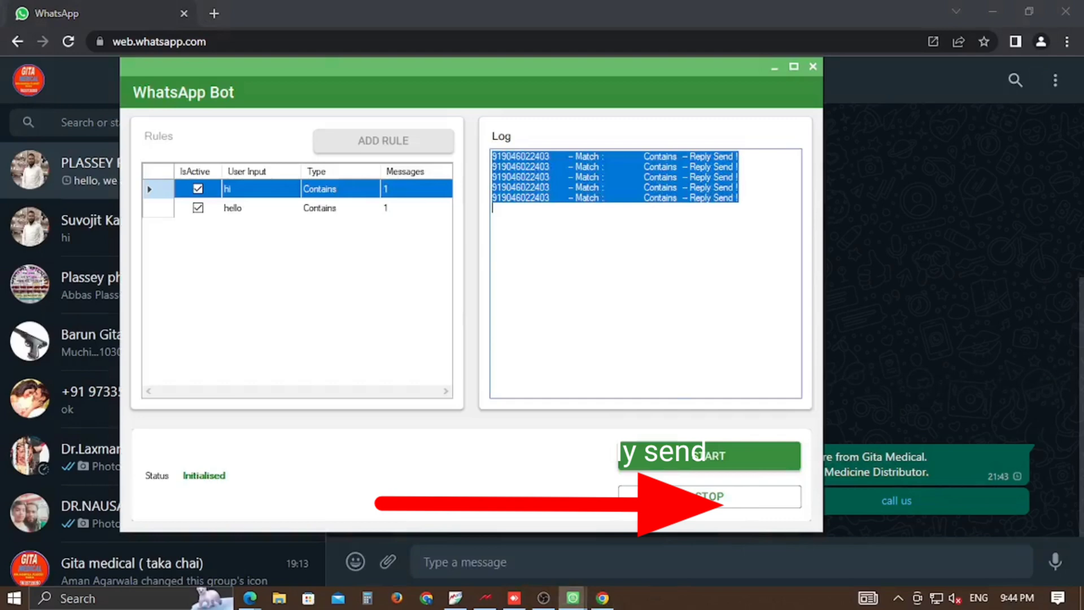
click(561, 222)
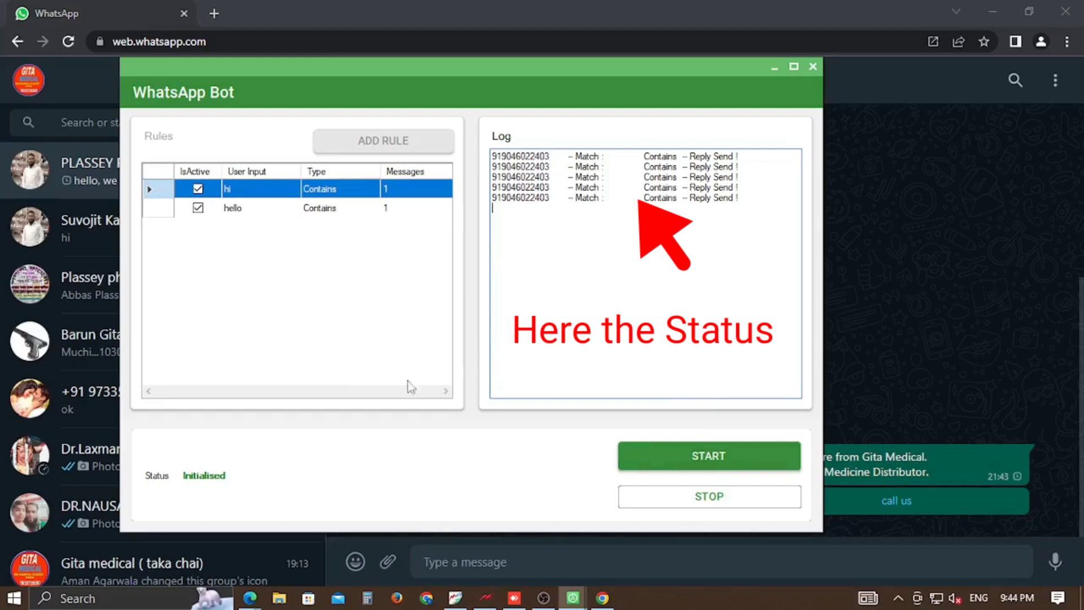
click(723, 504)
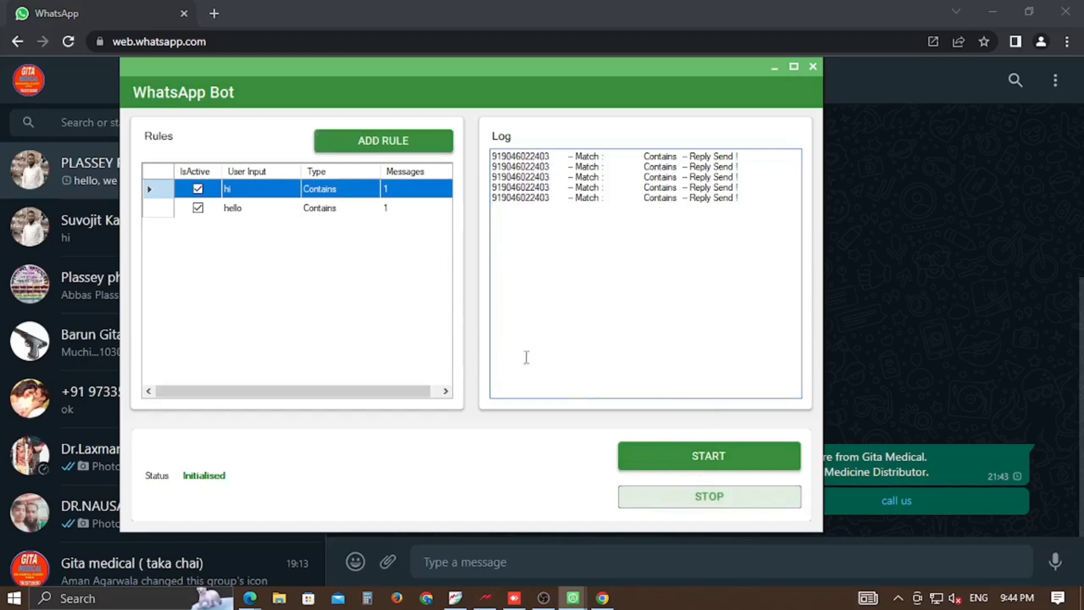
click(812, 68)
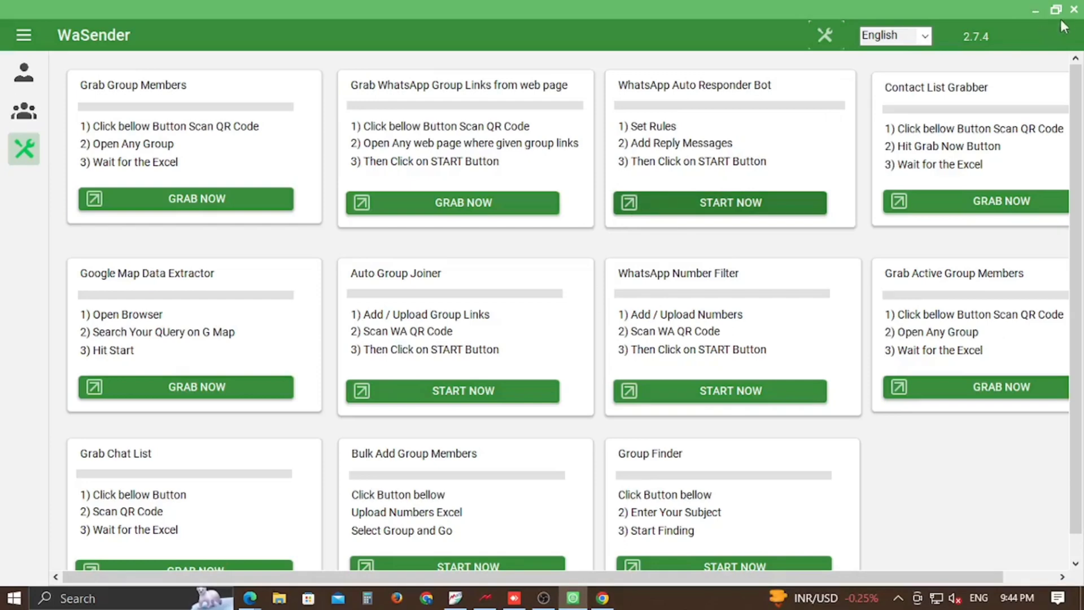
Step: Return to the bulk message campaign screen with its empty target list and message
click(25, 79)
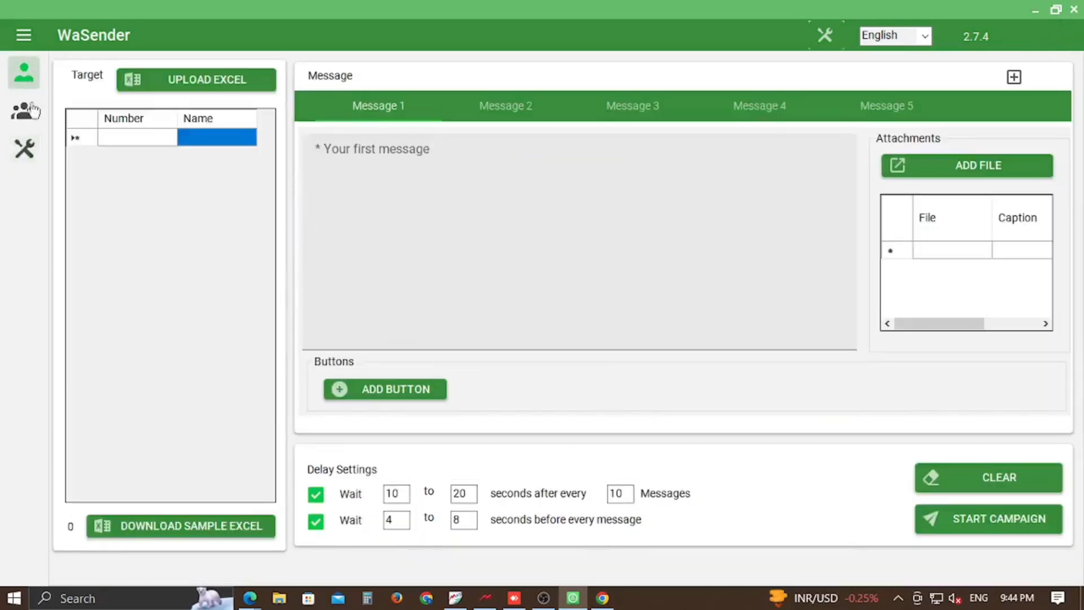